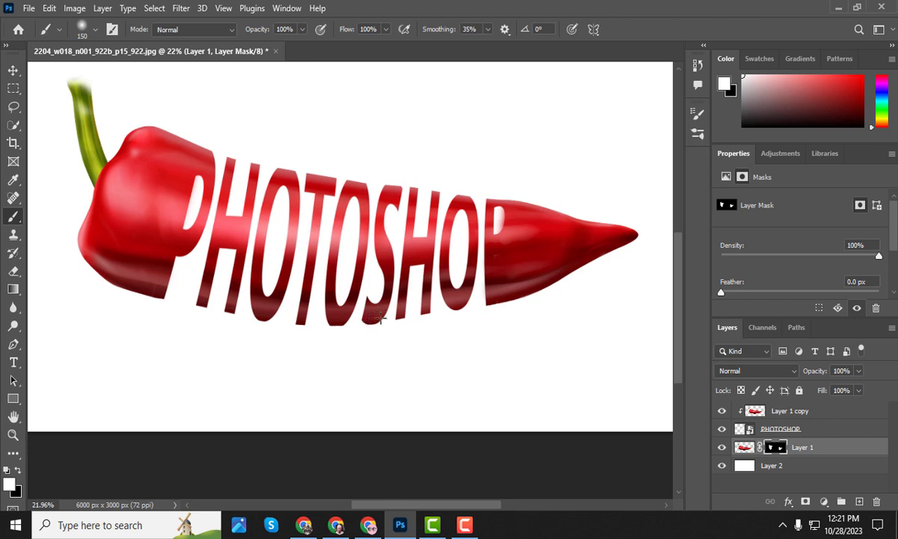
Step: Clip Layer 1 copy to the PHOTOSHOP text layer
{"action": "left_click", "coordinate": [465, 524]}
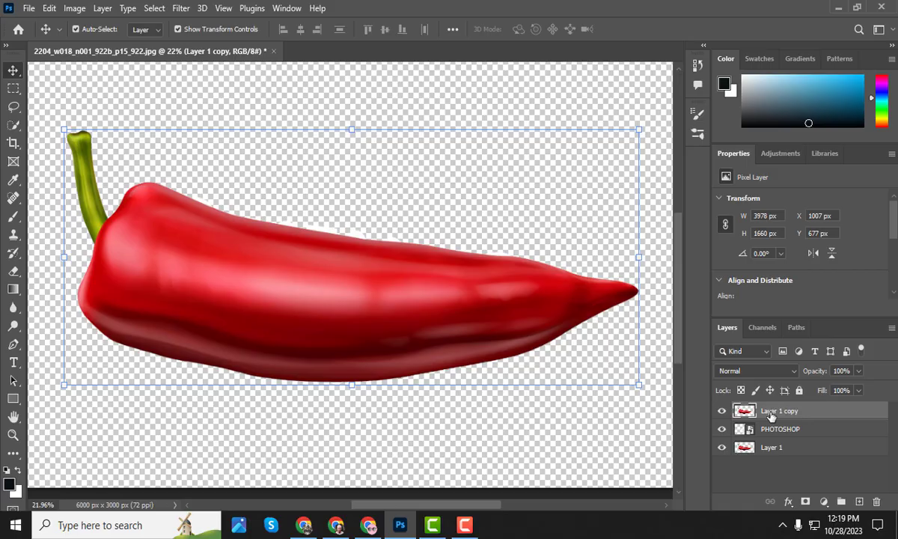
{"action": "right_click", "coordinate": [769, 411]}
{"action": "left_click", "coordinate": [651, 287]}
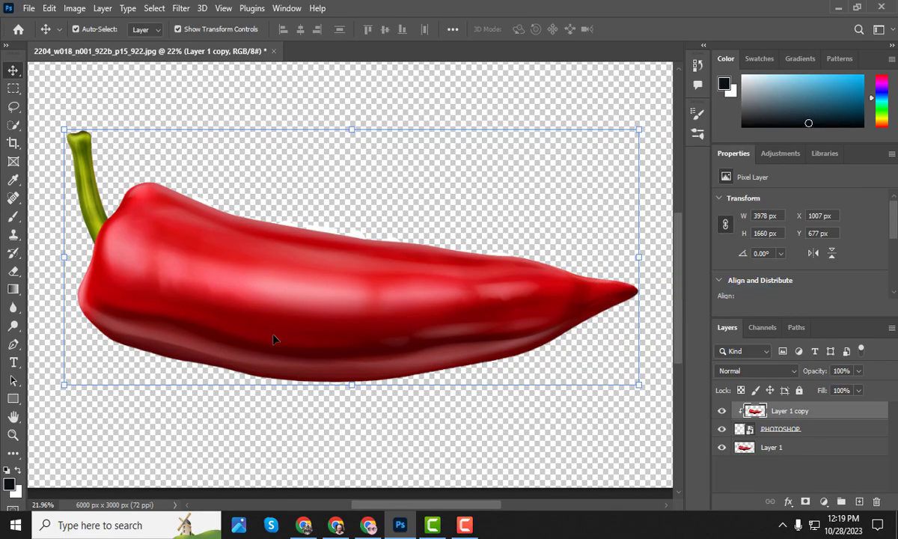
Step: Give Layer 1 an inverted layer mask and add a new white-filled layer
{"action": "left_click", "coordinate": [772, 447]}
{"action": "left_click", "coordinate": [805, 500]}
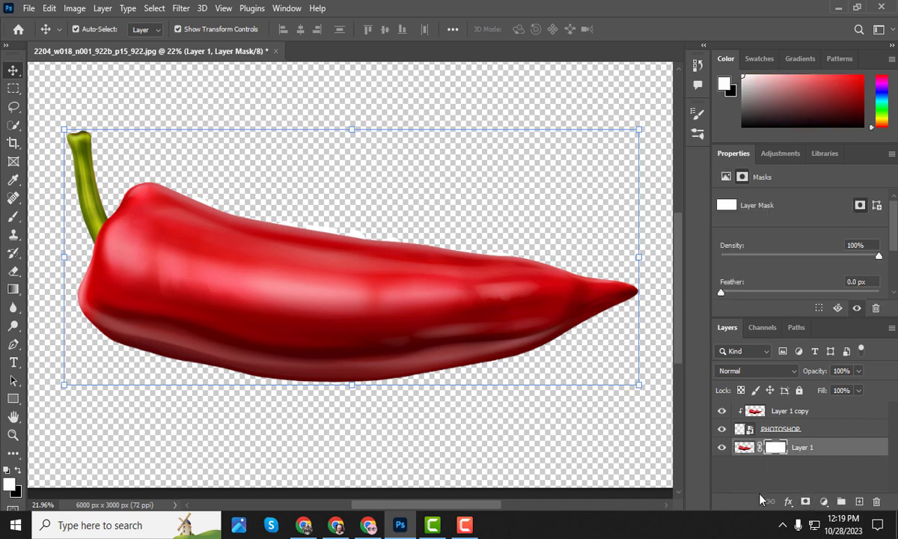
{"action": "key", "text": "ctrl+i"}
{"action": "scroll", "coordinate": [664, 415], "scroll_direction": "down", "scroll_amount": 2}
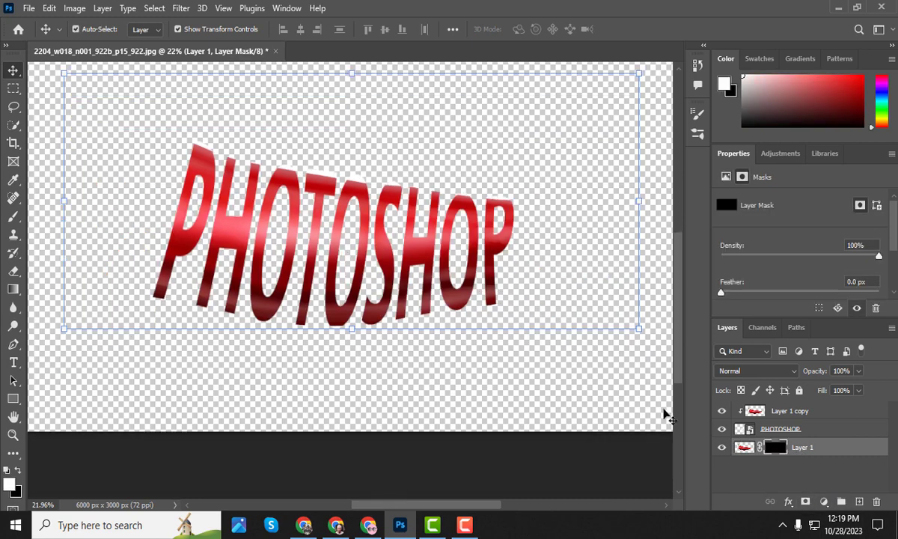
{"action": "left_click", "coordinate": [859, 501], "text": "ctrl"}
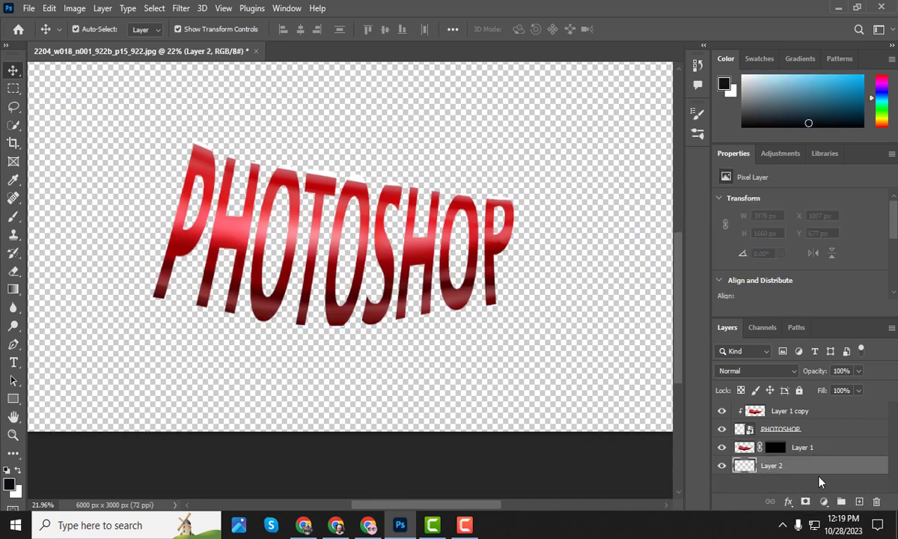
{"action": "key", "text": "ctrl+BackSpace"}
Step: Brush on Layer 1's mask to paint the pepper's stem back in
{"action": "left_click", "coordinate": [775, 449]}
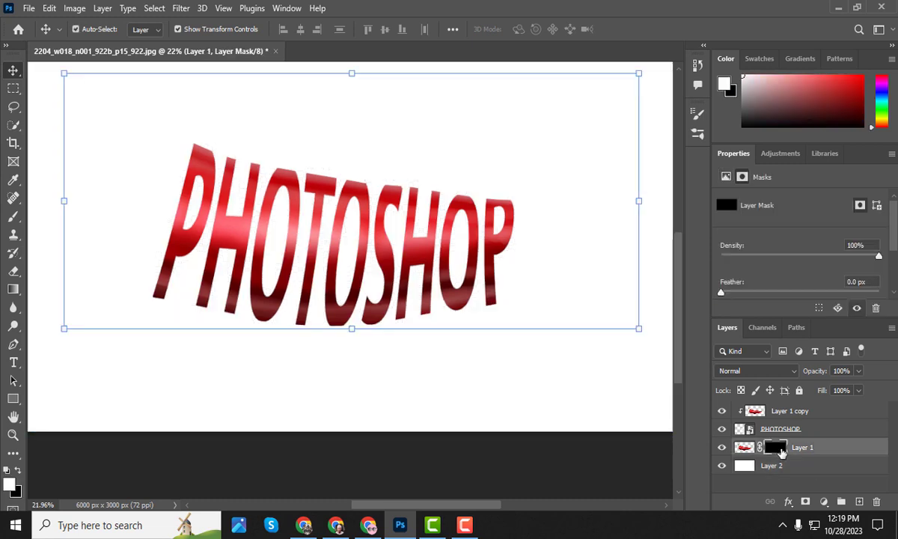
{"action": "left_click", "coordinate": [13, 217]}
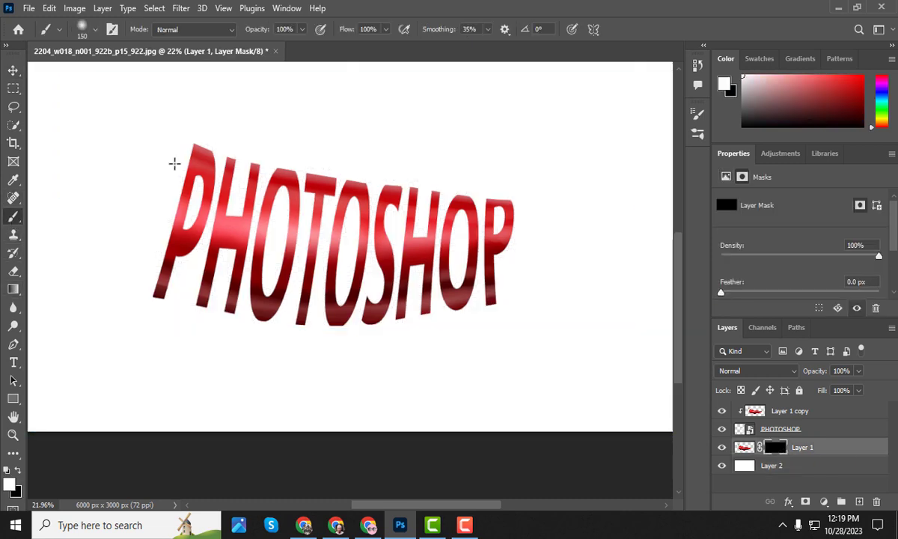
{"action": "mouse_move", "coordinate": [174, 163]}
{"action": "left_mouse_down"}
{"action": "mouse_move", "coordinate": [139, 277]}
{"action": "mouse_move", "coordinate": [54, 124]}
{"action": "mouse_move", "coordinate": [74, 82]}
{"action": "mouse_move", "coordinate": [131, 247]}
{"action": "mouse_move", "coordinate": [186, 145]}
{"action": "mouse_move", "coordinate": [116, 145]}
{"action": "mouse_move", "coordinate": [138, 289]}
{"action": "mouse_move", "coordinate": [98, 240]}
{"action": "mouse_move", "coordinate": [138, 255]}
{"action": "mouse_move", "coordinate": [113, 176]}
{"action": "mouse_move", "coordinate": [189, 155]}
{"action": "left_mouse_up"}
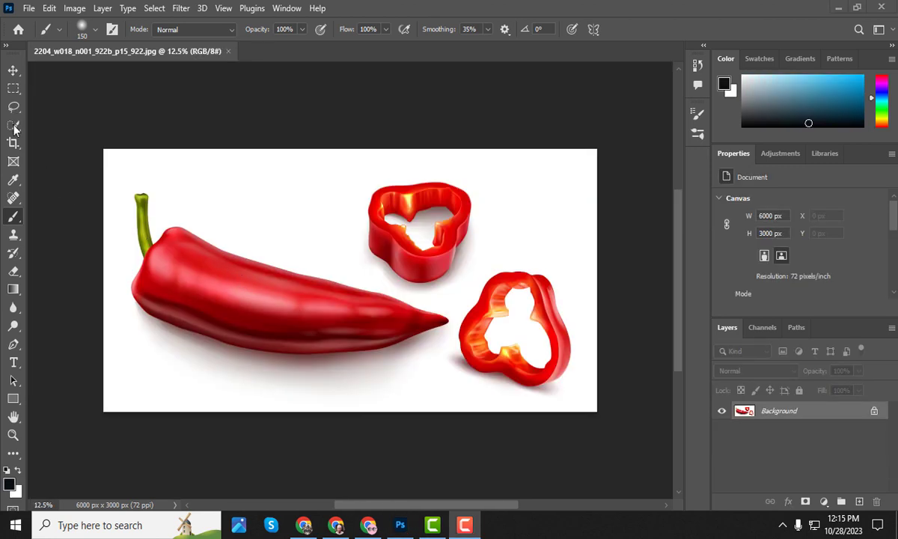
Step: Quick-select the long red pepper with its green stem and copy it to Layer 1
{"action": "left_click", "coordinate": [14, 127]}
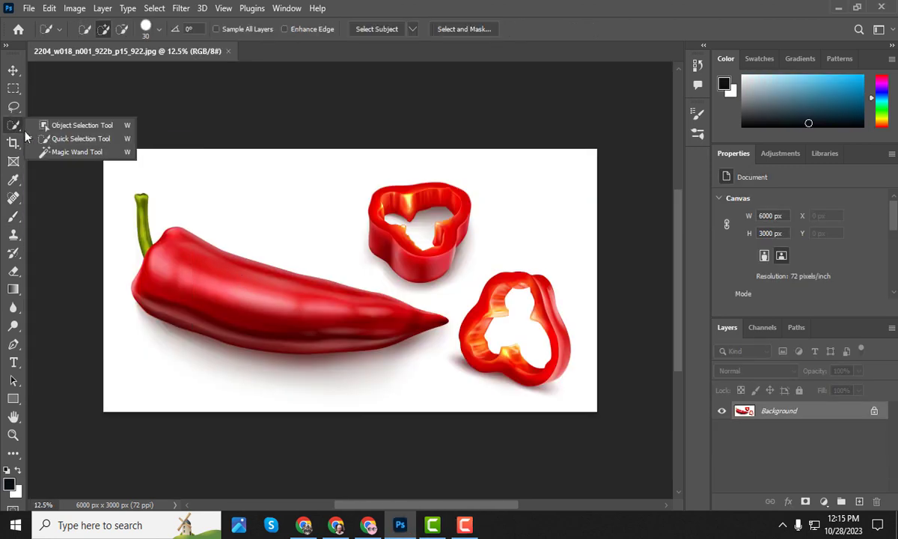
{"action": "left_click", "coordinate": [77, 140]}
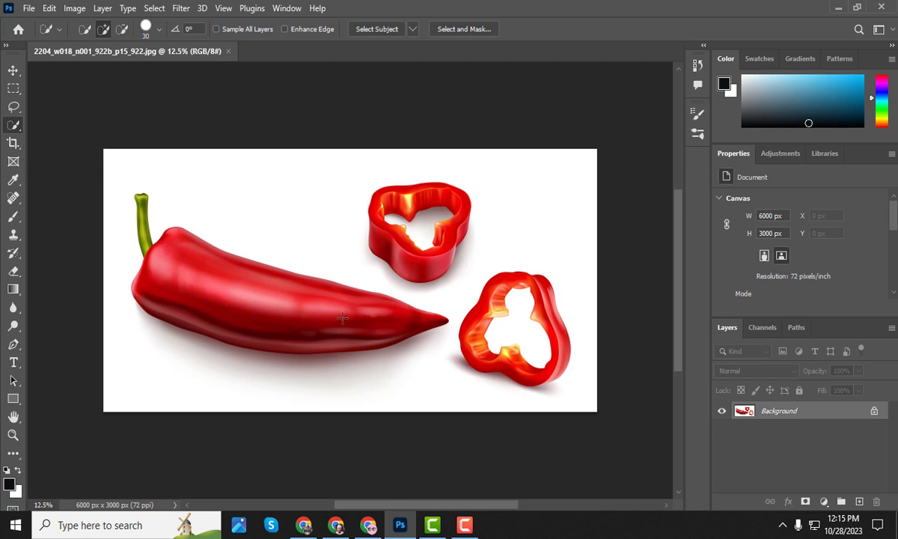
{"action": "left_click_drag", "start_coordinate": [357, 301], "coordinate": [306, 308]}
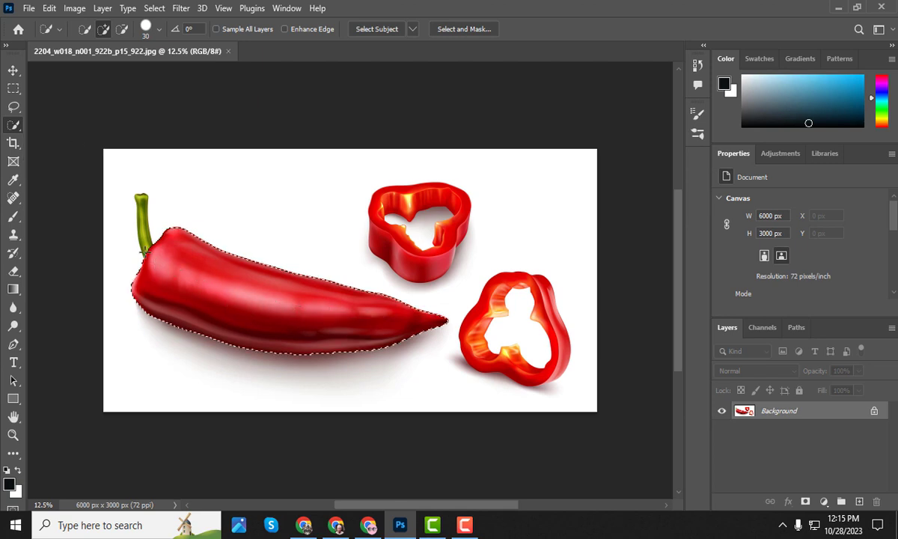
{"action": "left_click_drag", "start_coordinate": [142, 250], "coordinate": [139, 198]}
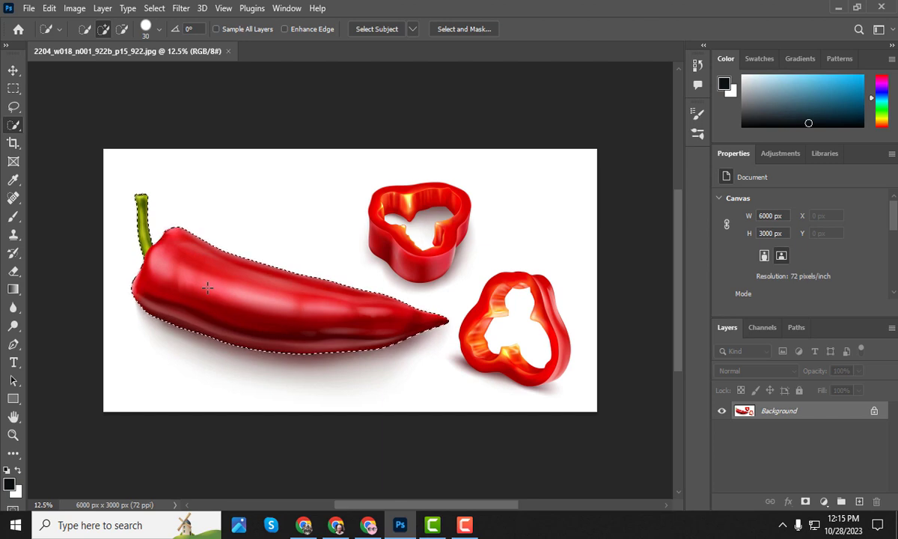
{"action": "key", "text": "ctrl+j"}
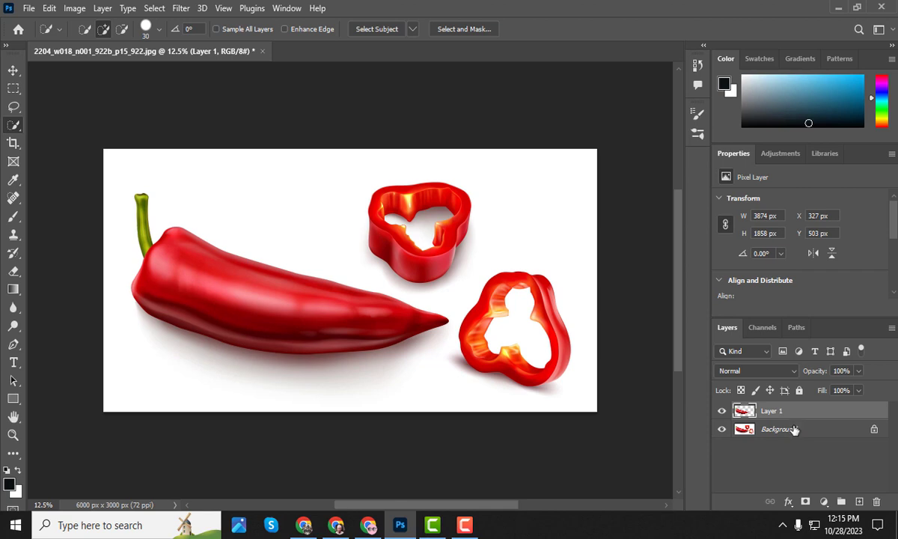
Step: Delete the Background layer, leaving the pepper on transparency
{"action": "left_click", "coordinate": [795, 430]}
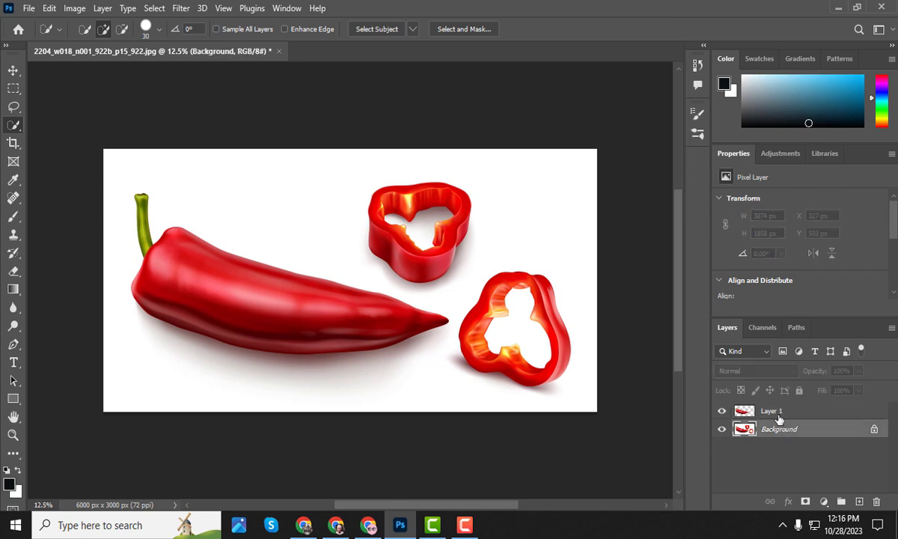
{"action": "left_click", "coordinate": [875, 502]}
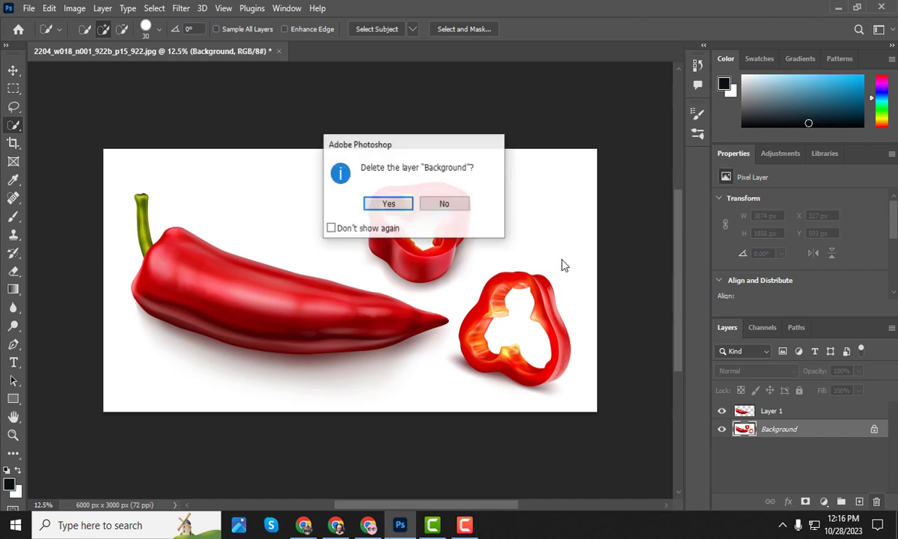
{"action": "left_click", "coordinate": [391, 202]}
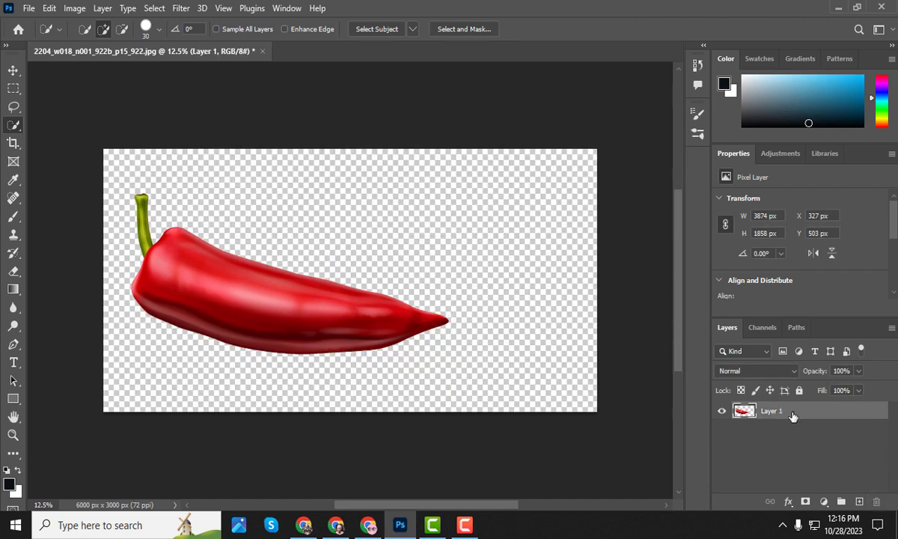
Step: Rotate the pepper about 6 degrees and shift it toward the canvas centre
{"action": "left_click", "coordinate": [14, 71]}
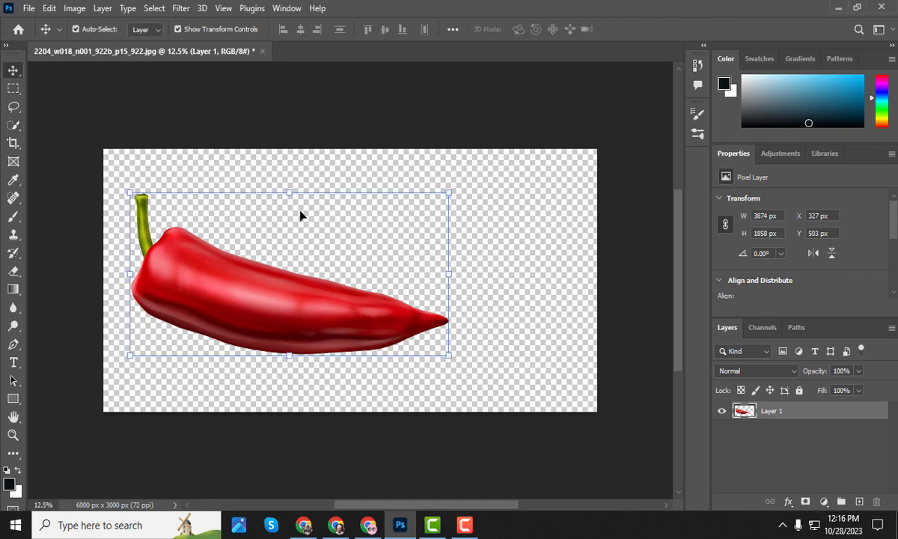
{"action": "left_click_drag", "start_coordinate": [458, 197], "coordinate": [455, 174]}
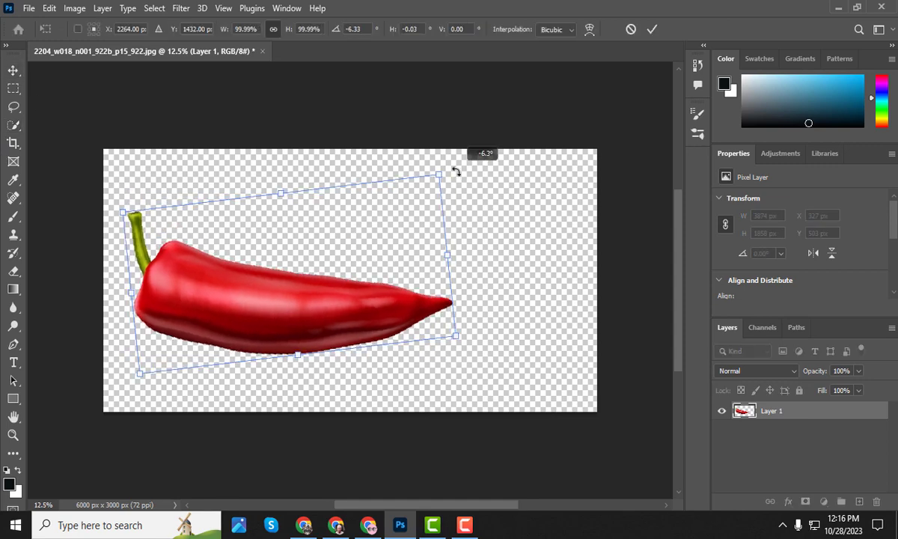
{"action": "left_click_drag", "start_coordinate": [304, 327], "coordinate": [363, 325]}
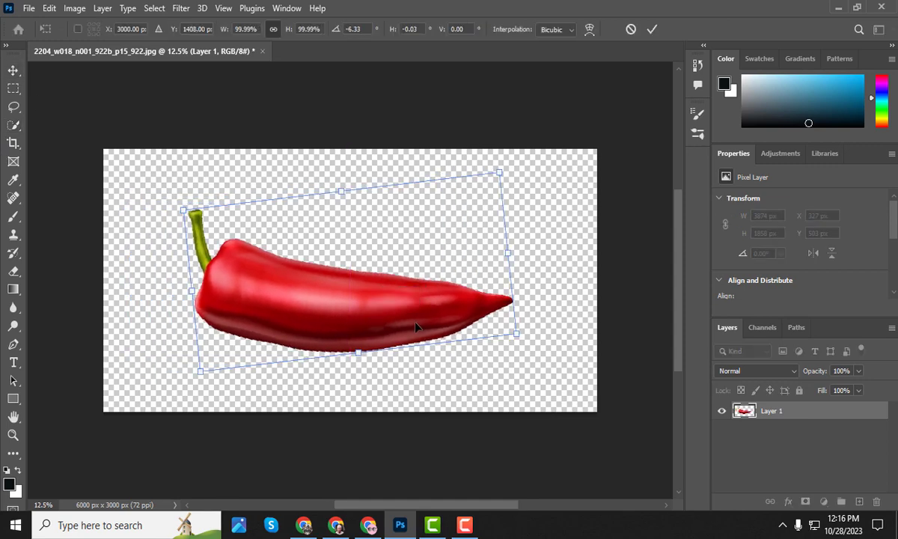
{"action": "key", "text": "Escape"}
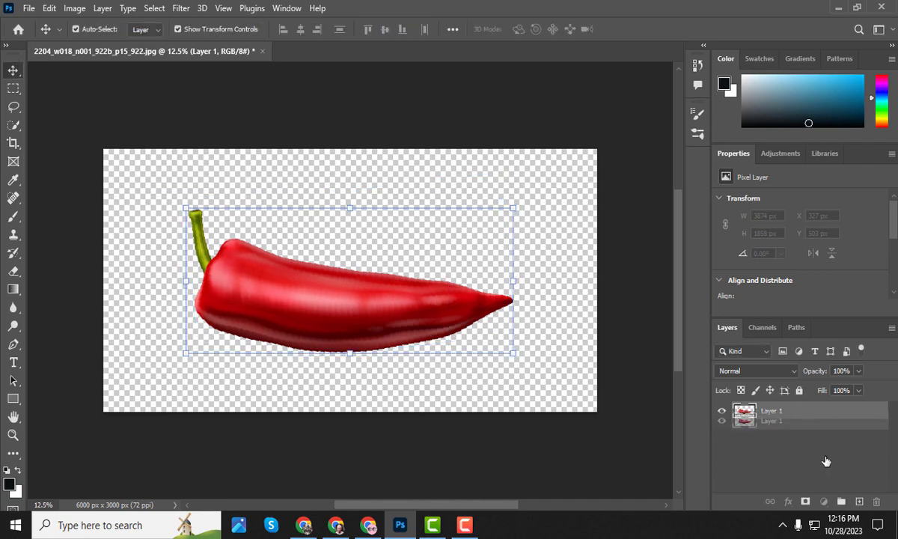
Step: Duplicate Layer 1, hide Layer 1 copy, and reselect Layer 1
{"action": "left_click_drag", "start_coordinate": [800, 414], "coordinate": [861, 500]}
{"action": "left_click", "coordinate": [784, 430]}
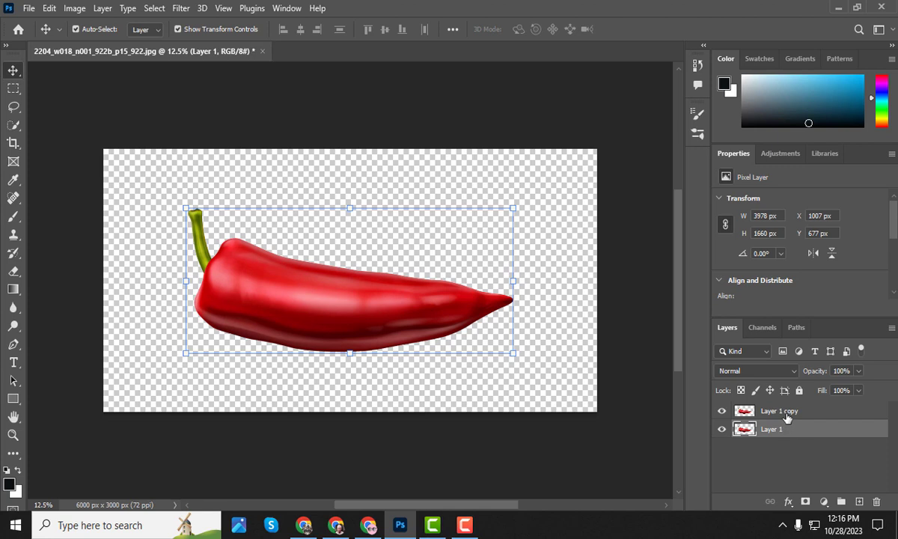
{"action": "left_click", "coordinate": [787, 419]}
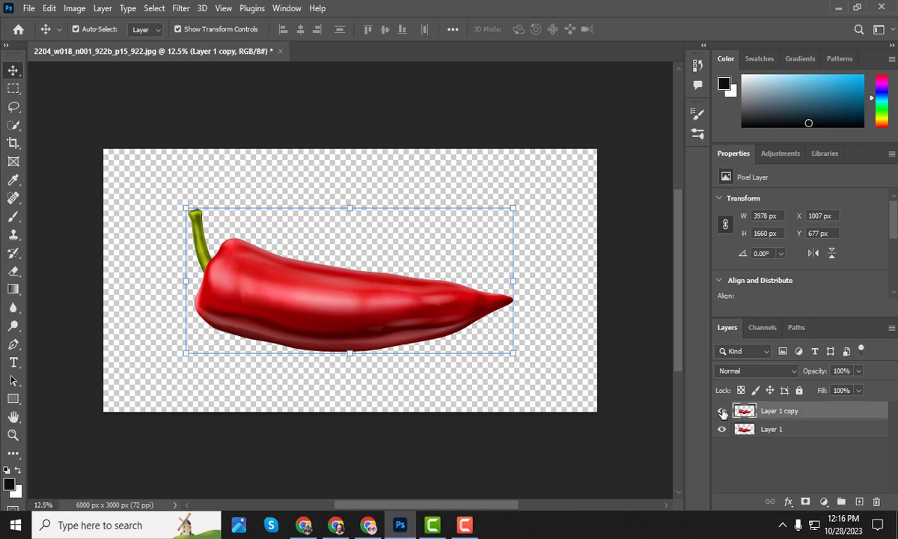
{"action": "left_click", "coordinate": [723, 413]}
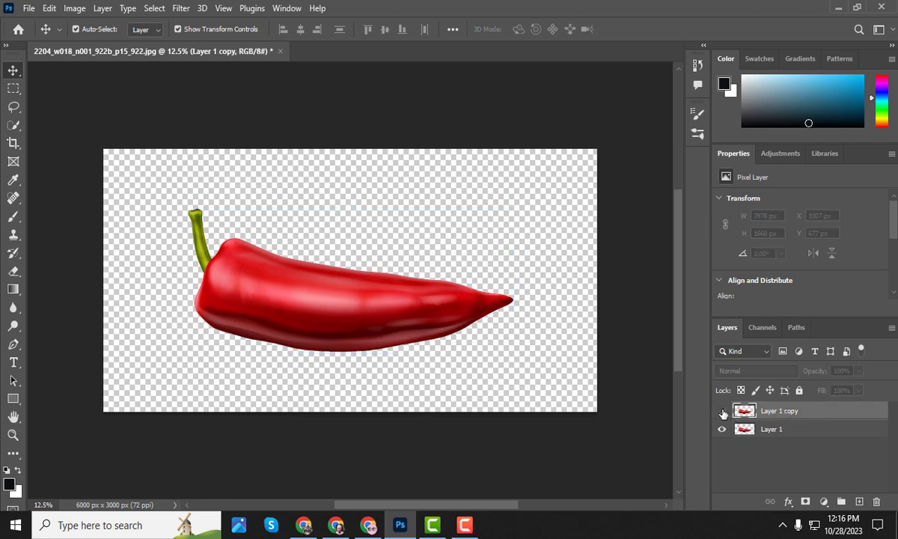
{"action": "left_click", "coordinate": [767, 431]}
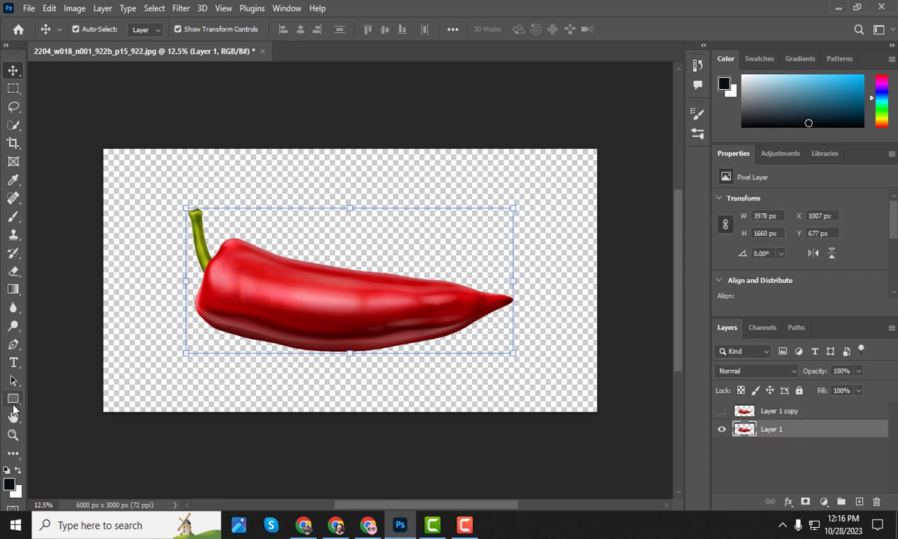
Step: Create a text layer on the canvas reading PHOTOSHOP
{"action": "left_click", "coordinate": [15, 364]}
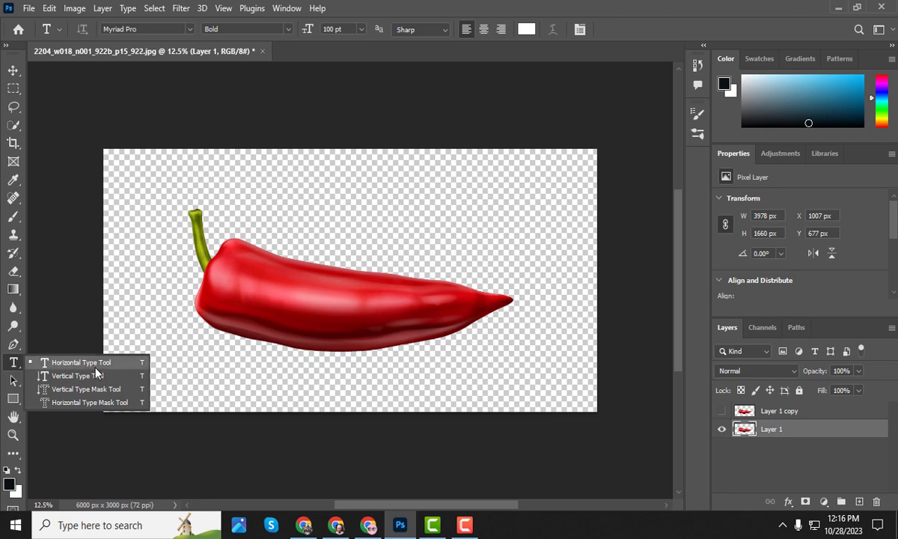
{"action": "left_click", "coordinate": [274, 222]}
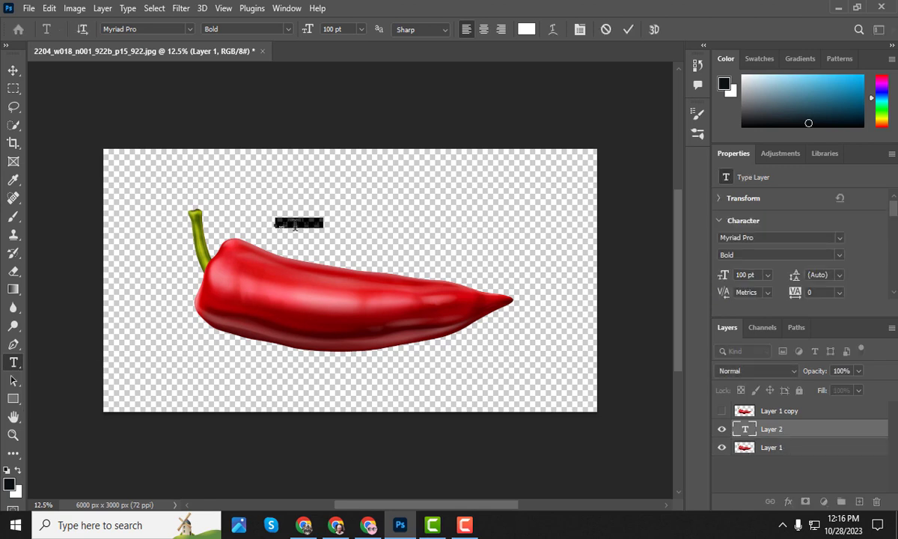
{"action": "left_click", "coordinate": [295, 225]}
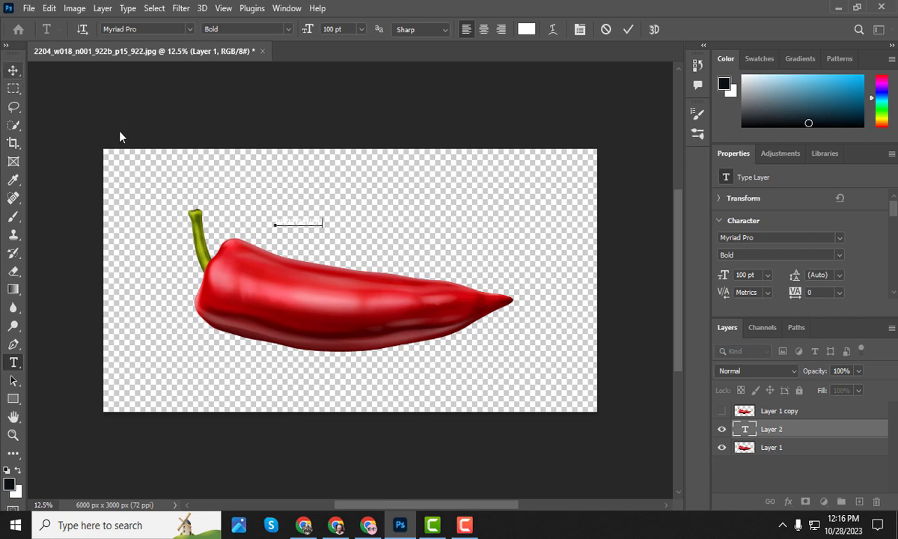
Step: Scale the text to about 422%, tilt it about 6.67°, and position it across the pepper
{"action": "left_click", "coordinate": [13, 71]}
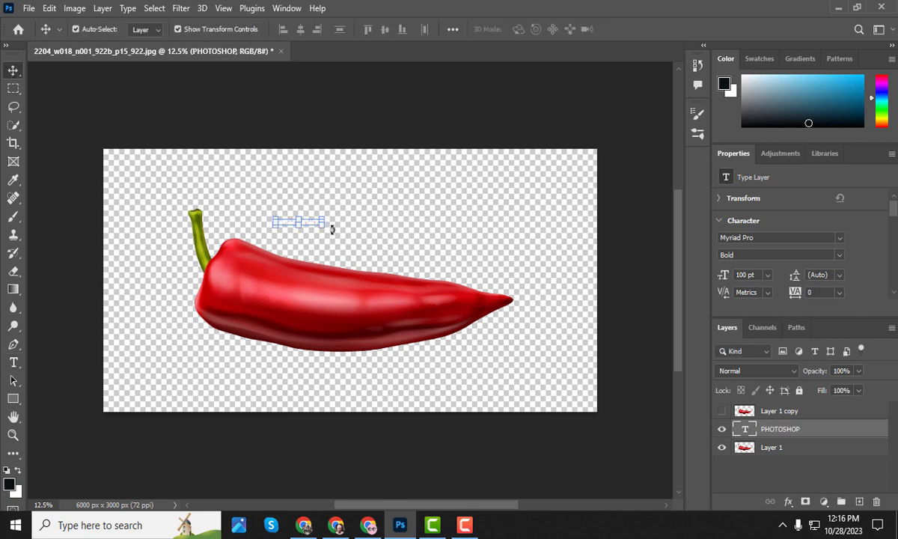
{"action": "left_click_drag", "start_coordinate": [320, 226], "coordinate": [434, 296]}
{"action": "left_click_drag", "start_coordinate": [407, 237], "coordinate": [381, 300]}
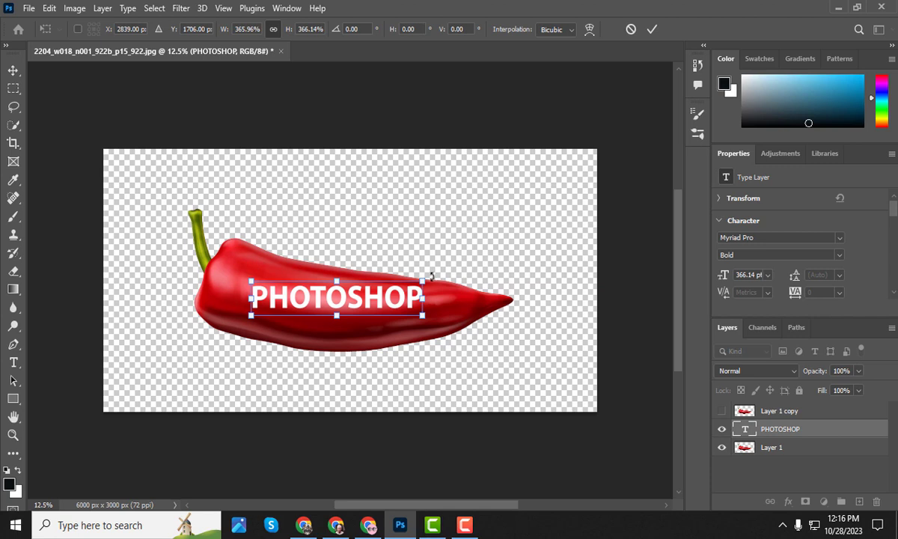
{"action": "left_click_drag", "start_coordinate": [432, 276], "coordinate": [436, 286]}
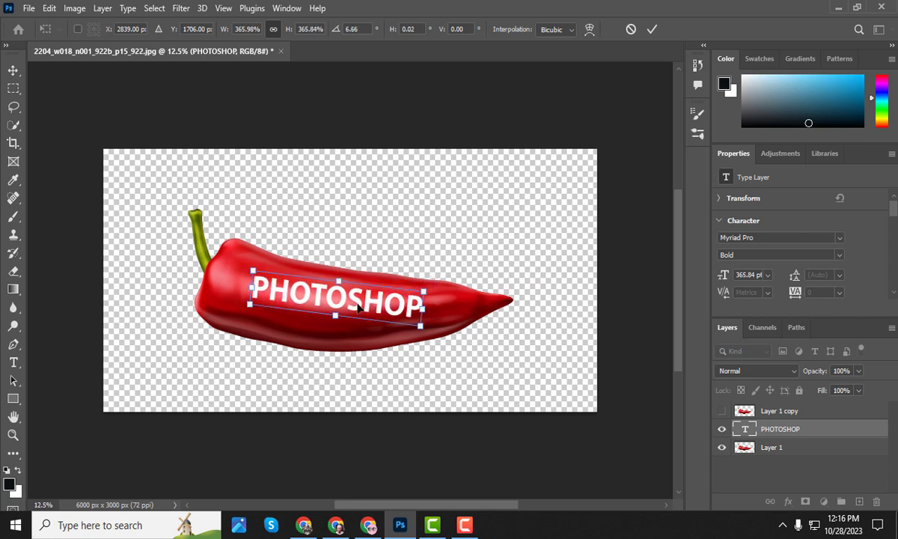
{"action": "left_click_drag", "start_coordinate": [423, 330], "coordinate": [447, 335]}
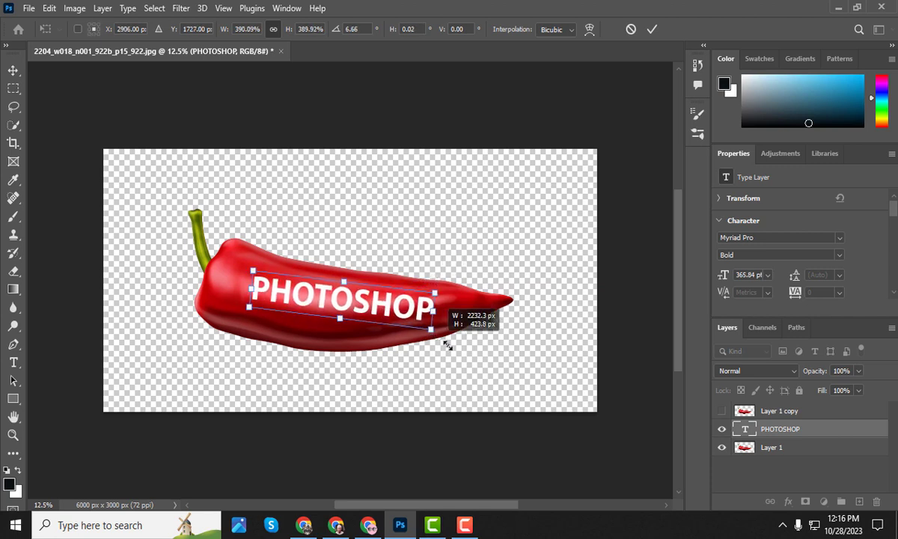
{"action": "left_click_drag", "start_coordinate": [342, 315], "coordinate": [337, 310]}
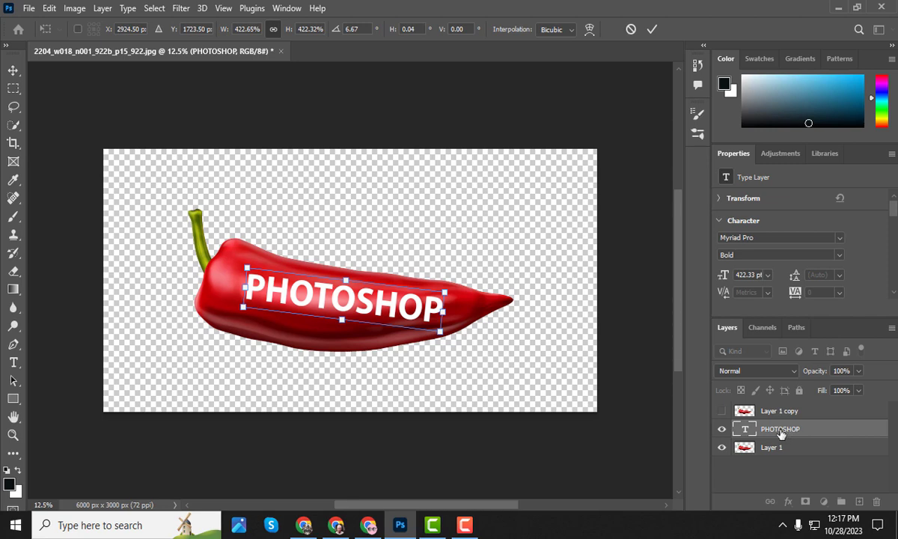
{"action": "key", "text": "Return"}
Step: Convert the PHOTOSHOP text layer to a smart object and put it in Warp mode
{"action": "right_click", "coordinate": [780, 432]}
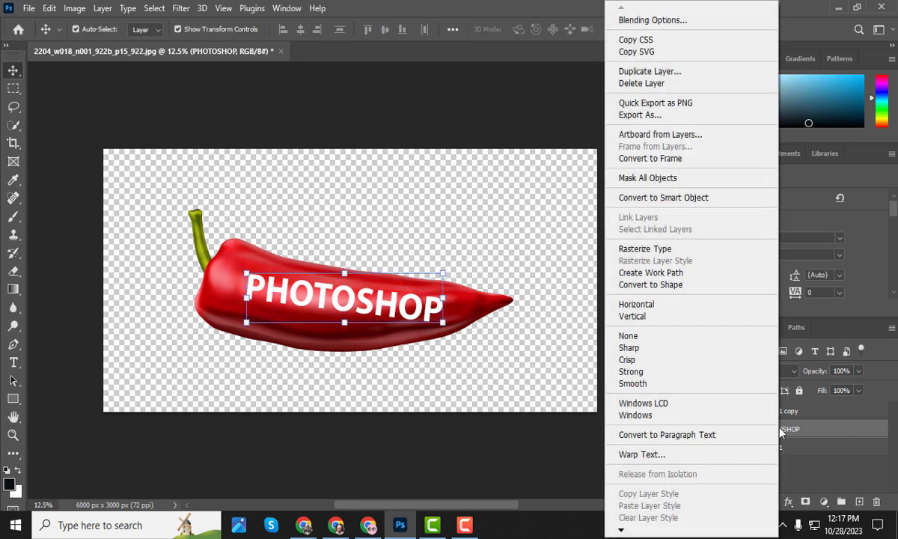
{"action": "left_click", "coordinate": [687, 201]}
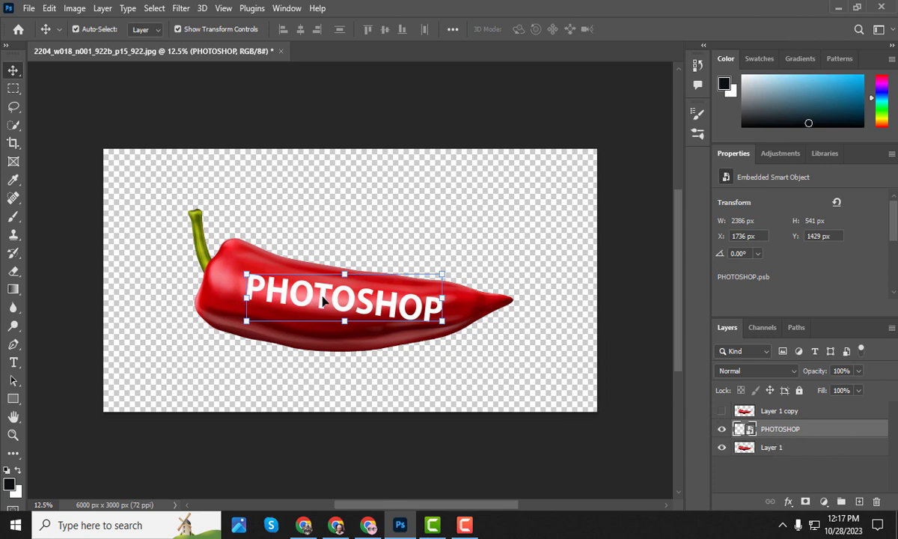
{"action": "key", "text": "ctrl"}
{"action": "key", "text": "ctrl+t"}
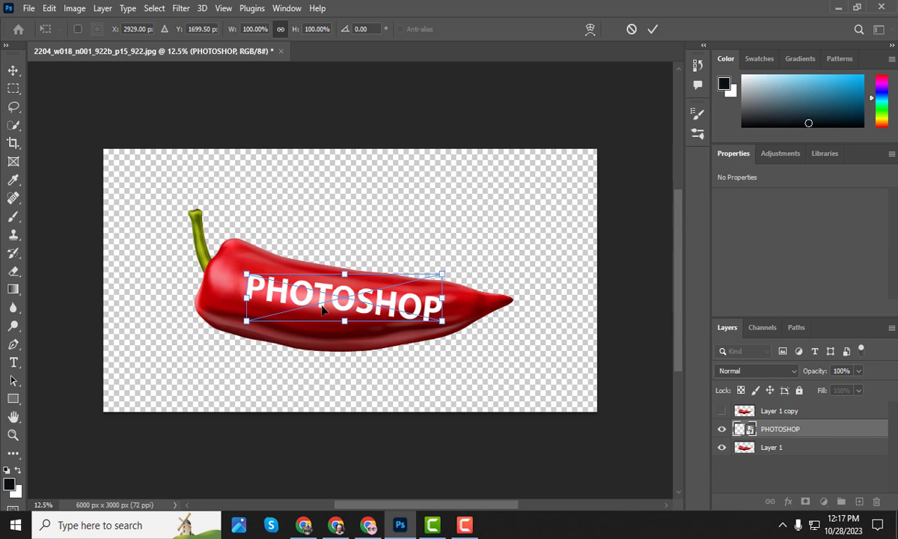
{"action": "right_click", "coordinate": [368, 308]}
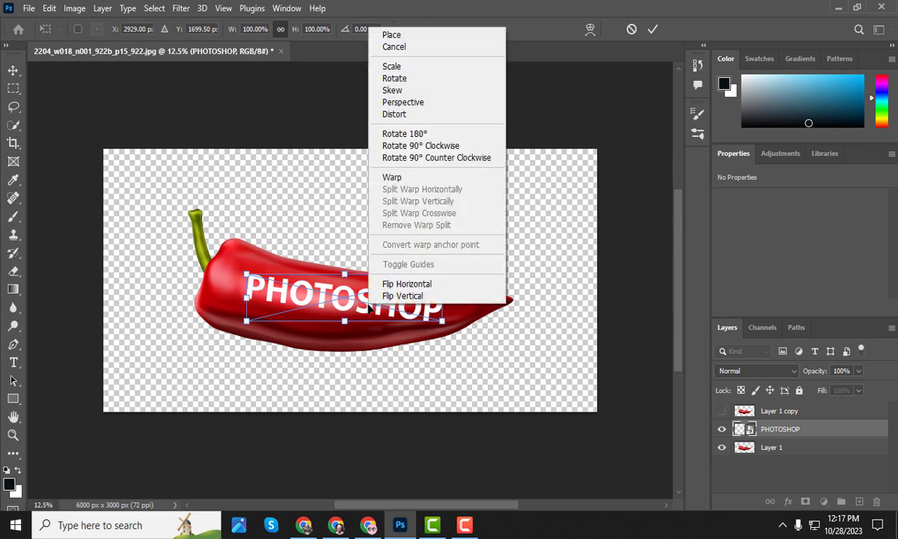
{"action": "left_click", "coordinate": [419, 185]}
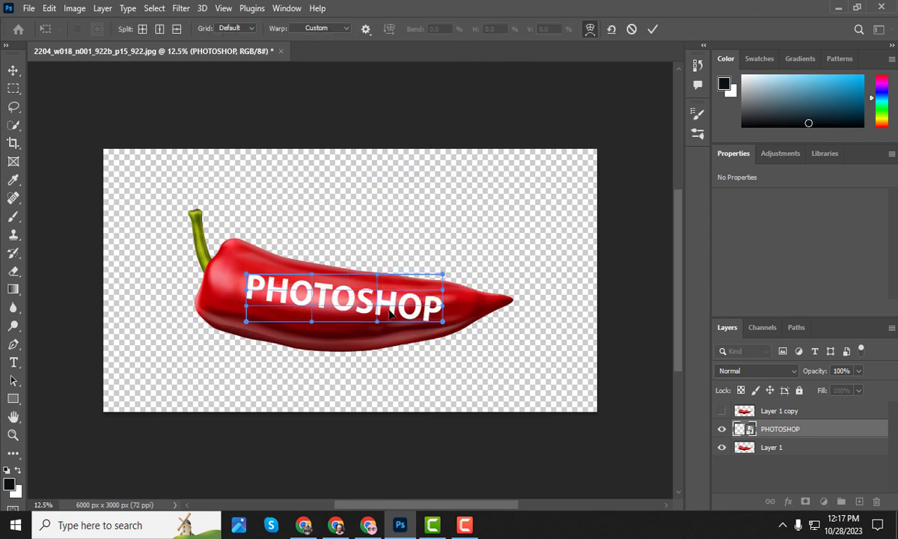
Step: Bend the word's left end up and pull its lower edge down to fit the pepper
{"action": "left_click_drag", "start_coordinate": [247, 277], "coordinate": [256, 251]}
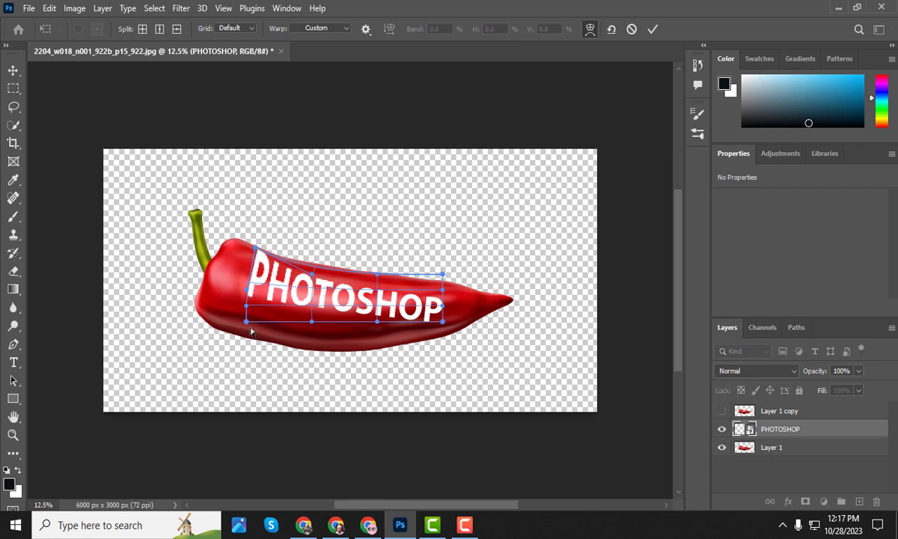
{"action": "left_click_drag", "start_coordinate": [247, 322], "coordinate": [235, 335]}
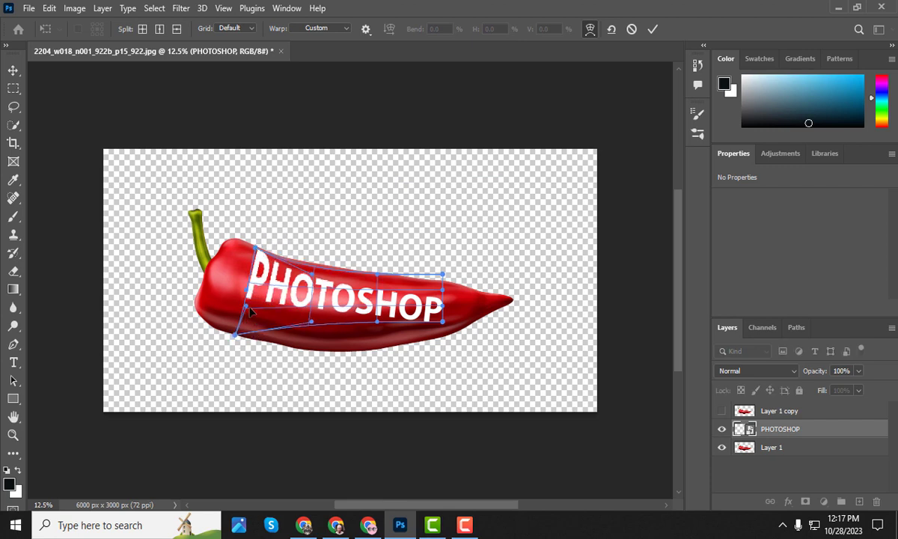
{"action": "left_click_drag", "start_coordinate": [238, 309], "coordinate": [224, 298]}
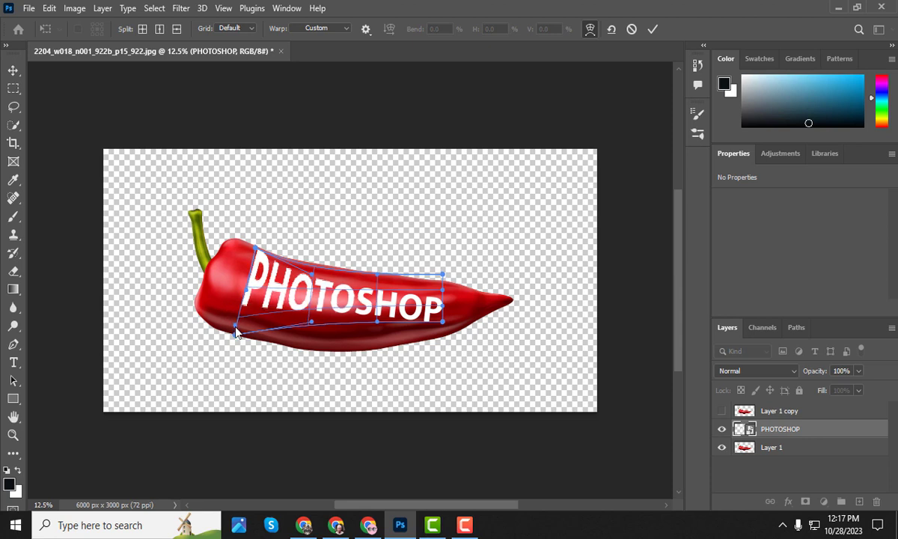
{"action": "left_click_drag", "start_coordinate": [312, 323], "coordinate": [309, 357]}
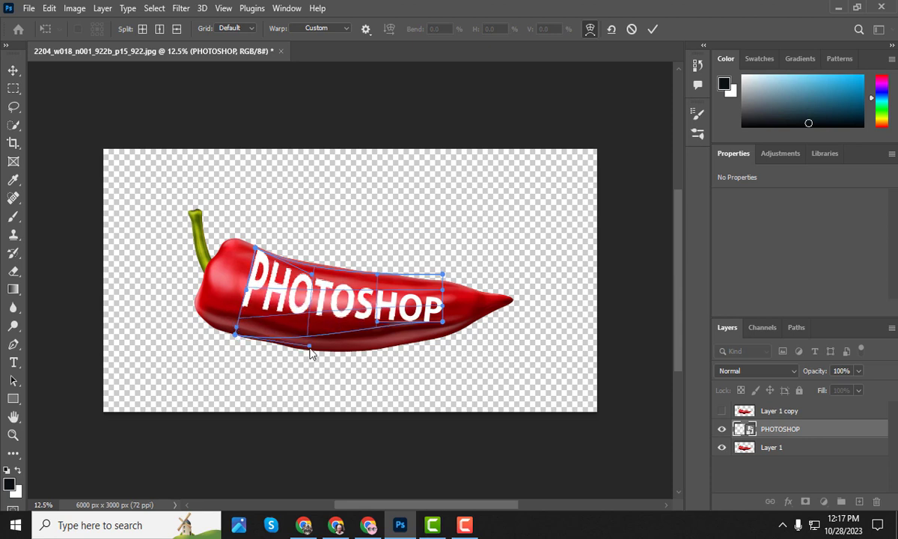
{"action": "left_click_drag", "start_coordinate": [444, 323], "coordinate": [447, 332]}
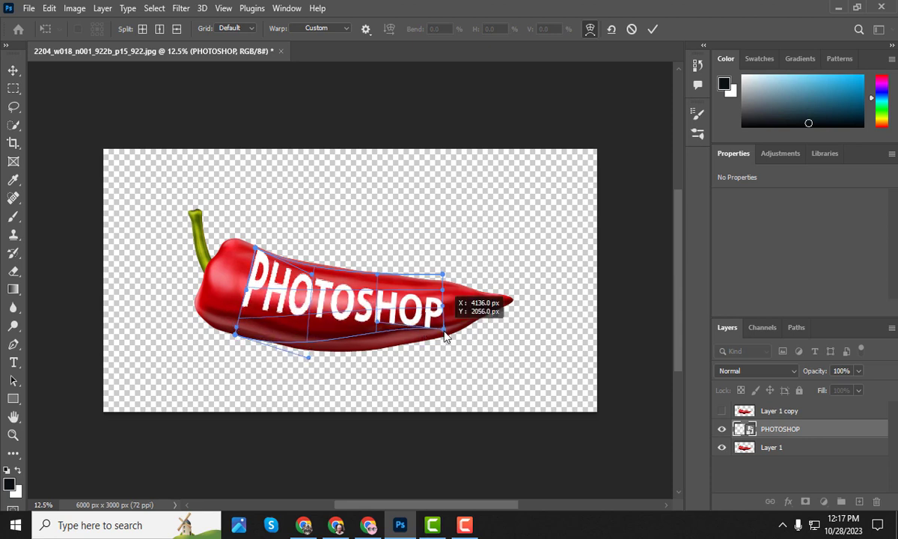
{"action": "left_click_drag", "start_coordinate": [377, 323], "coordinate": [379, 357]}
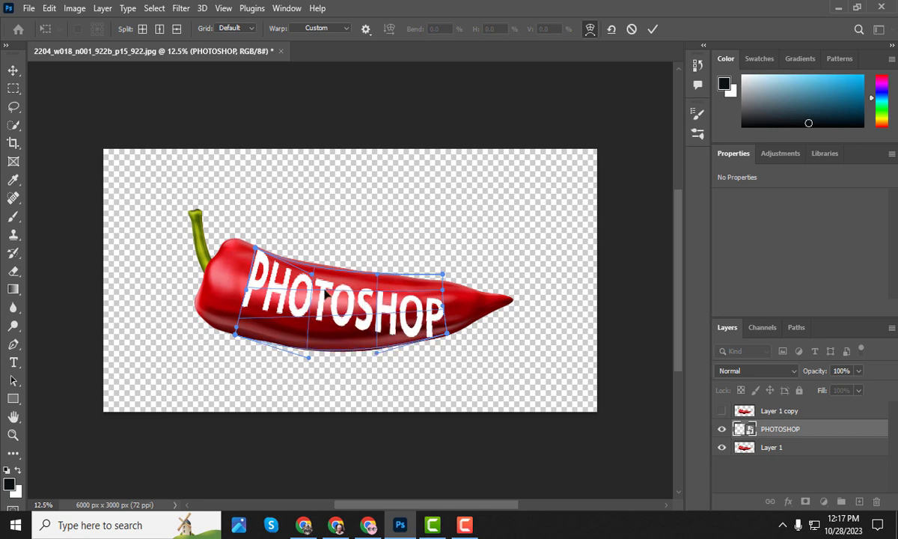
{"action": "left_click_drag", "start_coordinate": [246, 303], "coordinate": [238, 334]}
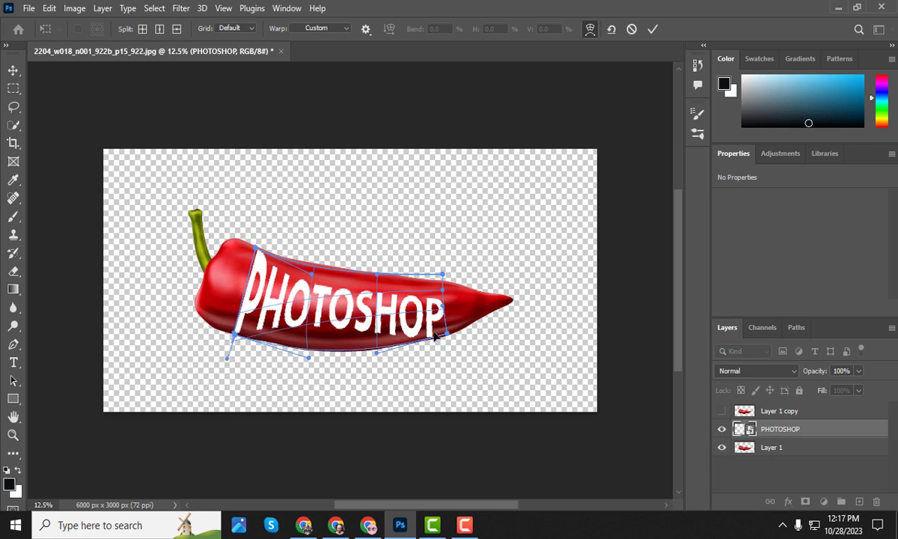
{"action": "left_click_drag", "start_coordinate": [431, 306], "coordinate": [431, 293]}
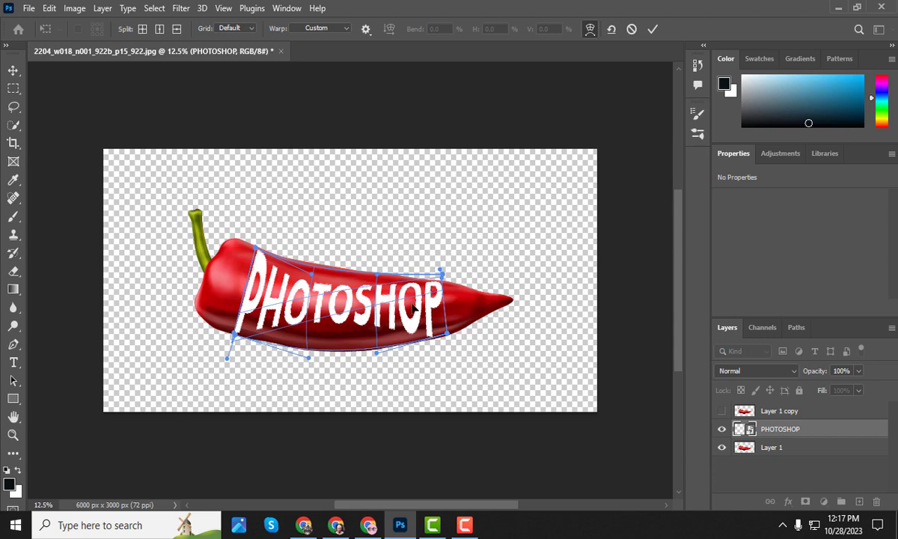
Step: Raise the tops of the PHOTO and middle letters and drop PH's bottom to match the pepper's outline
{"action": "scroll", "coordinate": [350, 336], "scroll_direction": "up", "scroll_amount": 3}
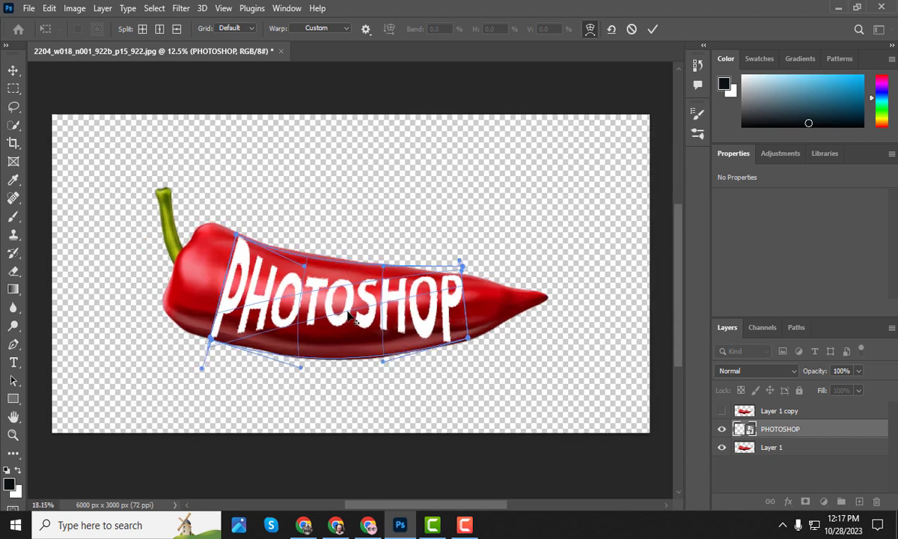
{"action": "scroll", "coordinate": [344, 333], "scroll_direction": "up", "scroll_amount": 3}
{"action": "left_click_drag", "start_coordinate": [336, 330], "coordinate": [336, 382]}
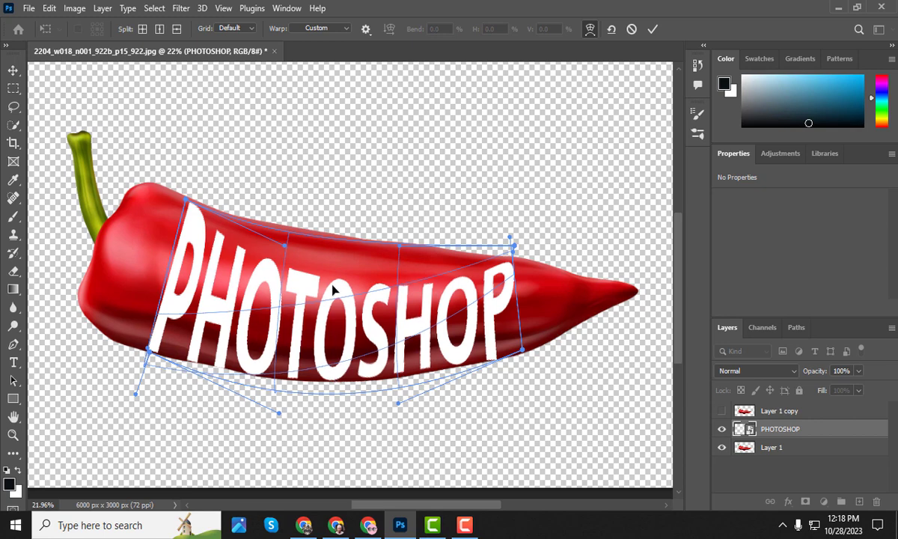
{"action": "mouse_move", "coordinate": [326, 284]}
{"action": "left_mouse_down"}
{"action": "mouse_move", "coordinate": [339, 249]}
{"action": "mouse_move", "coordinate": [331, 253]}
{"action": "left_mouse_up"}
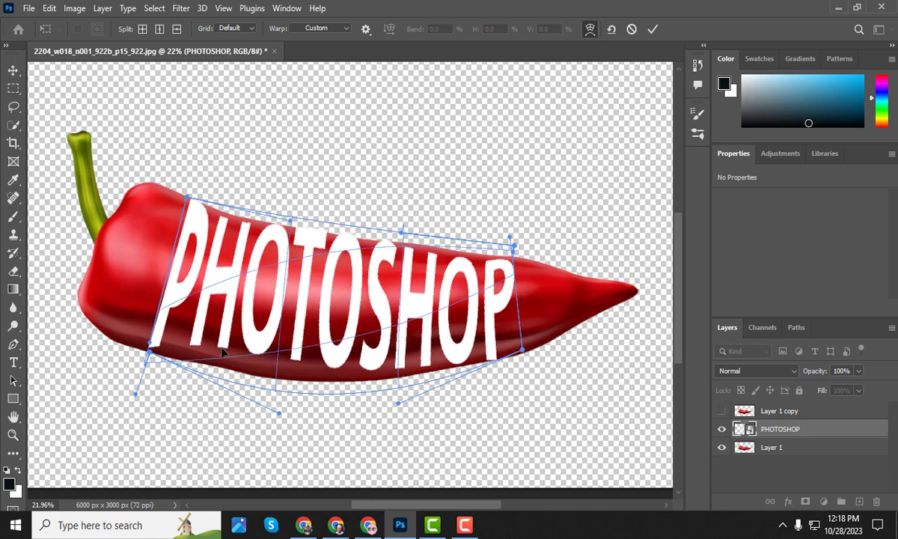
{"action": "mouse_move", "coordinate": [213, 326]}
{"action": "left_mouse_down"}
{"action": "mouse_move", "coordinate": [223, 357]}
{"action": "mouse_move", "coordinate": [281, 358]}
{"action": "mouse_move", "coordinate": [275, 370]}
{"action": "left_mouse_up"}
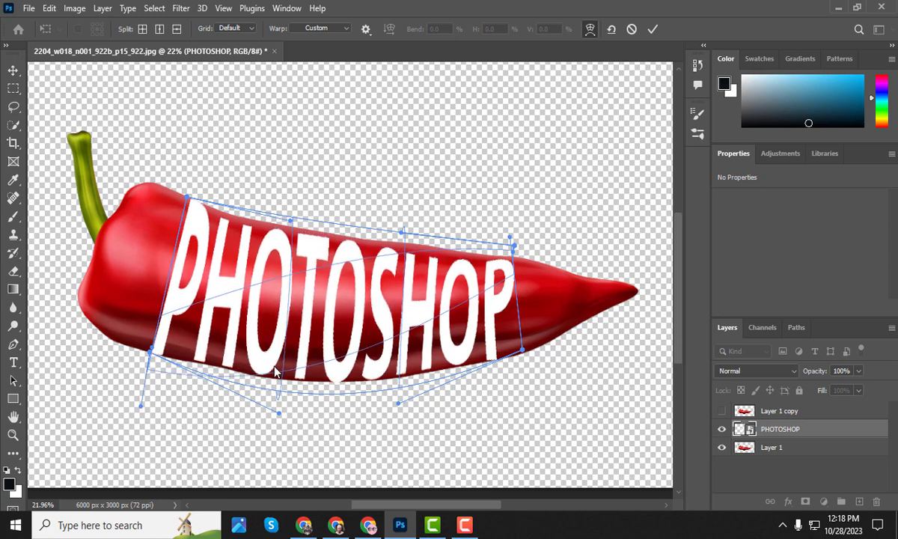
{"action": "left_click_drag", "start_coordinate": [314, 259], "coordinate": [351, 250]}
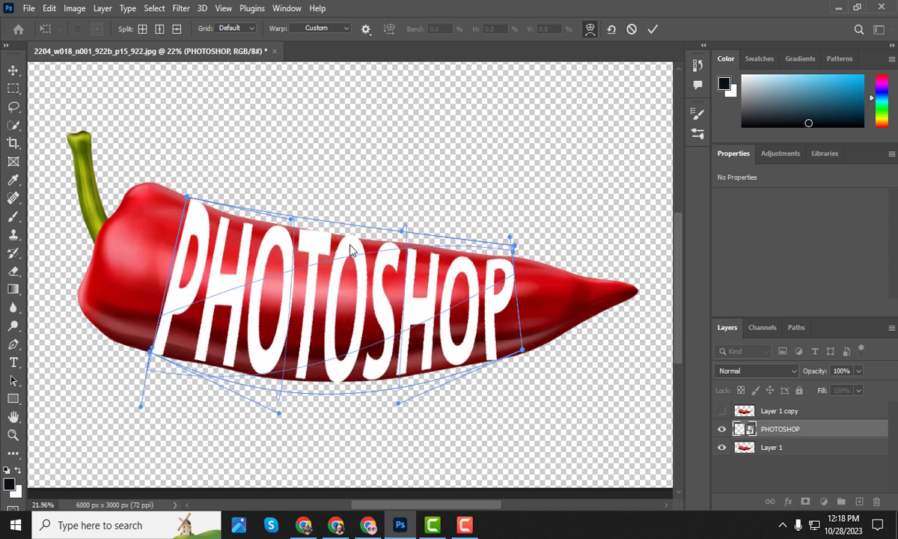
{"action": "left_click_drag", "start_coordinate": [246, 239], "coordinate": [235, 225]}
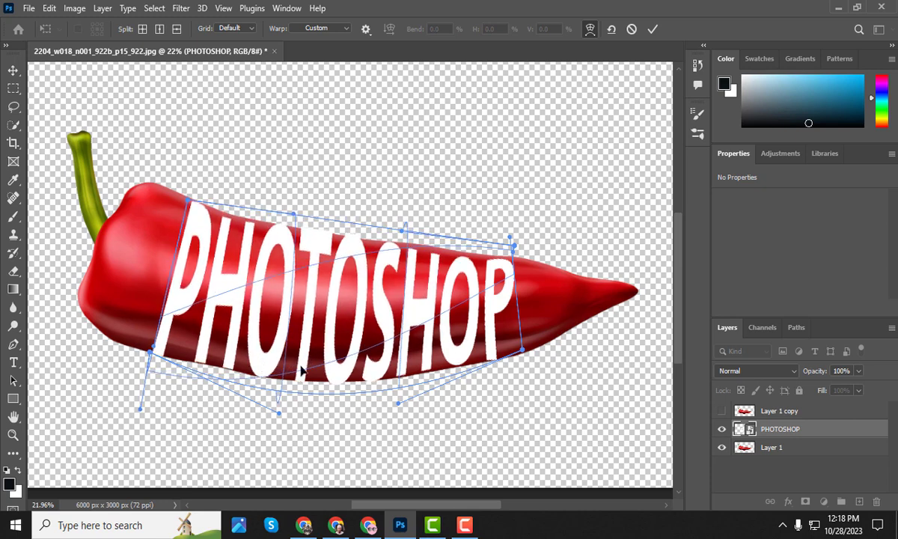
{"action": "left_click_drag", "start_coordinate": [268, 222], "coordinate": [287, 242]}
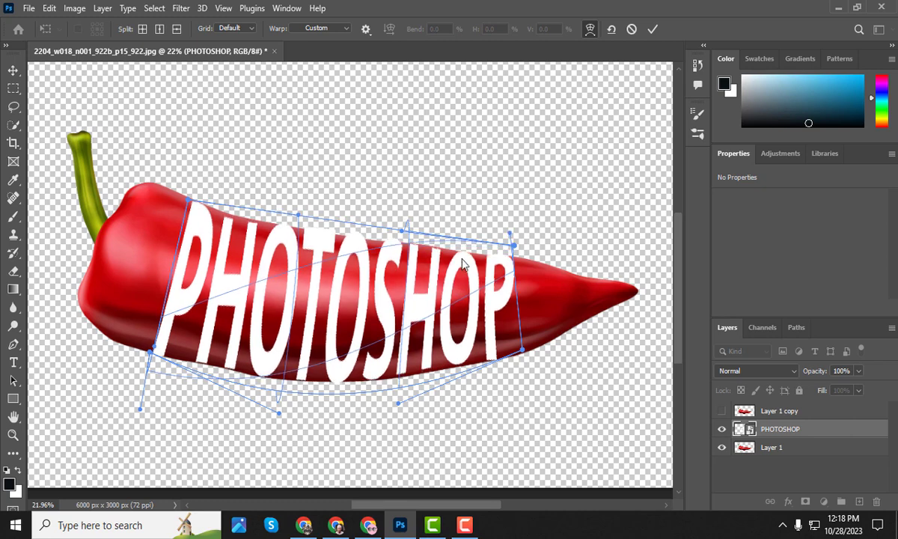
{"action": "mouse_move", "coordinate": [251, 240]}
{"action": "left_mouse_down"}
{"action": "mouse_move", "coordinate": [325, 242]}
{"action": "mouse_move", "coordinate": [267, 241]}
{"action": "mouse_move", "coordinate": [241, 223]}
{"action": "left_mouse_up"}
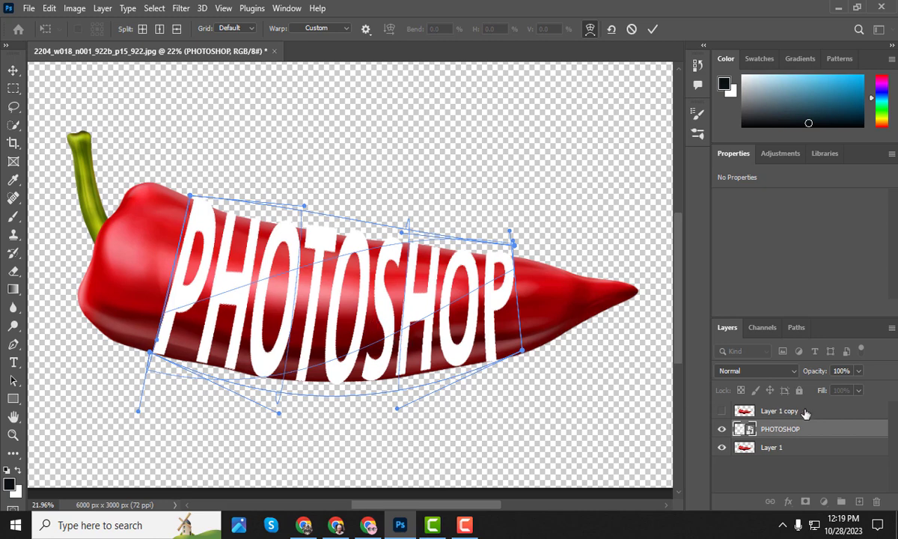
Step: Commit the warp, show Layer 1 copy and clip it to PHOTOSHOP, then select Layer 1
{"action": "key", "text": "Return"}
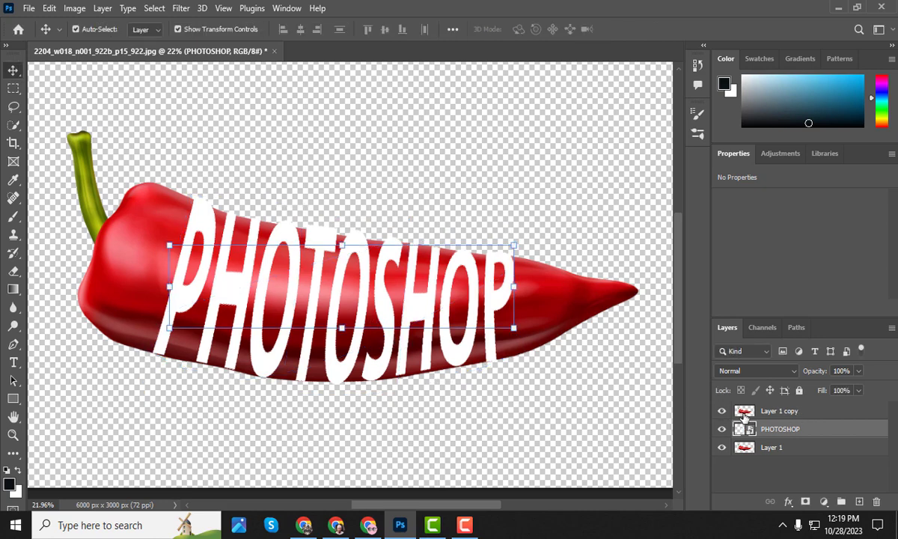
{"action": "left_click", "coordinate": [722, 410]}
{"action": "left_click", "coordinate": [771, 414]}
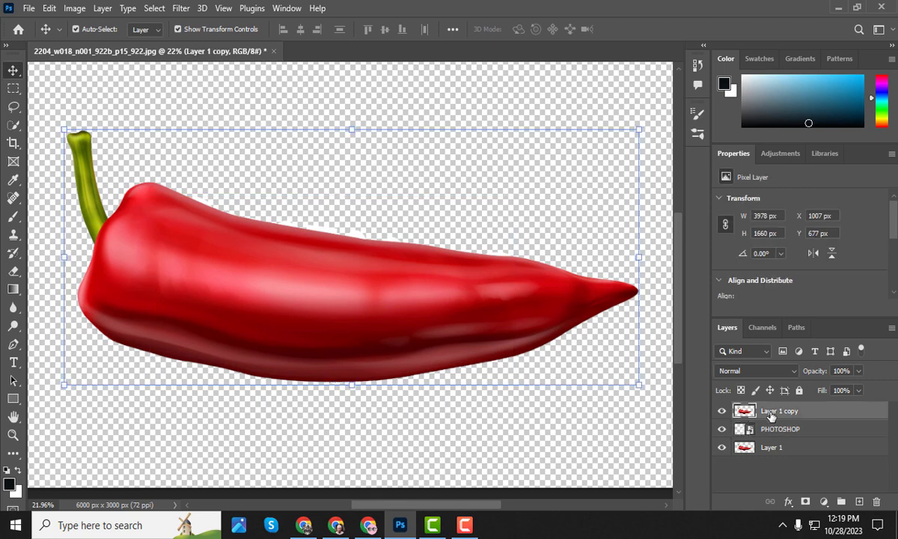
{"action": "right_click", "coordinate": [771, 414]}
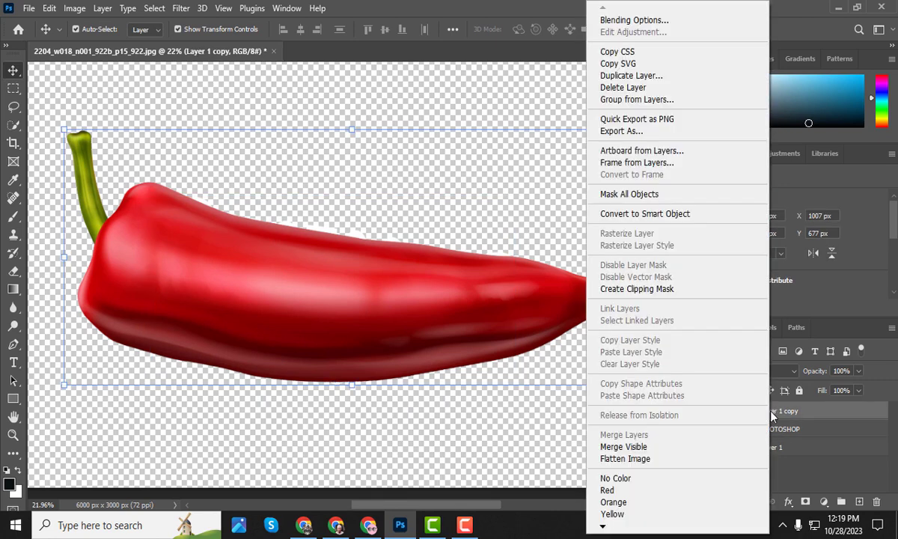
{"action": "left_click", "coordinate": [655, 293]}
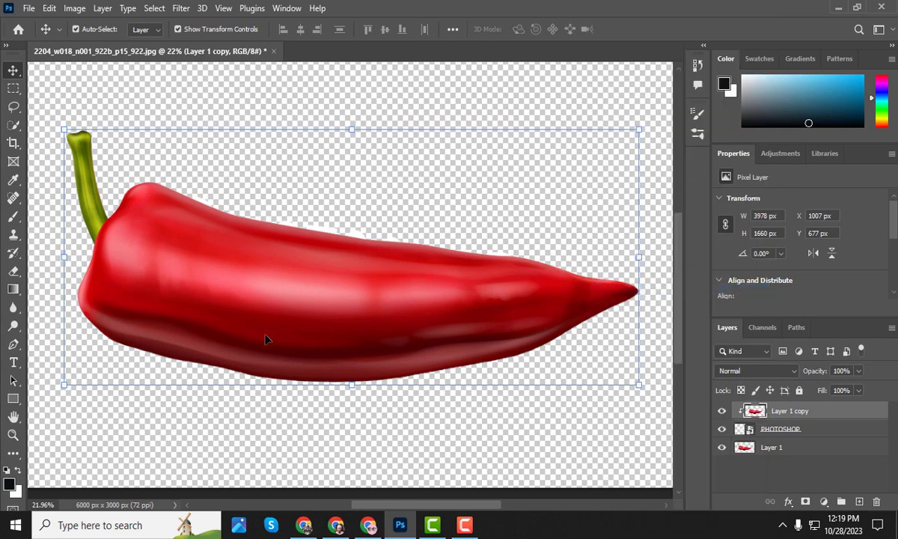
{"action": "left_click", "coordinate": [768, 448]}
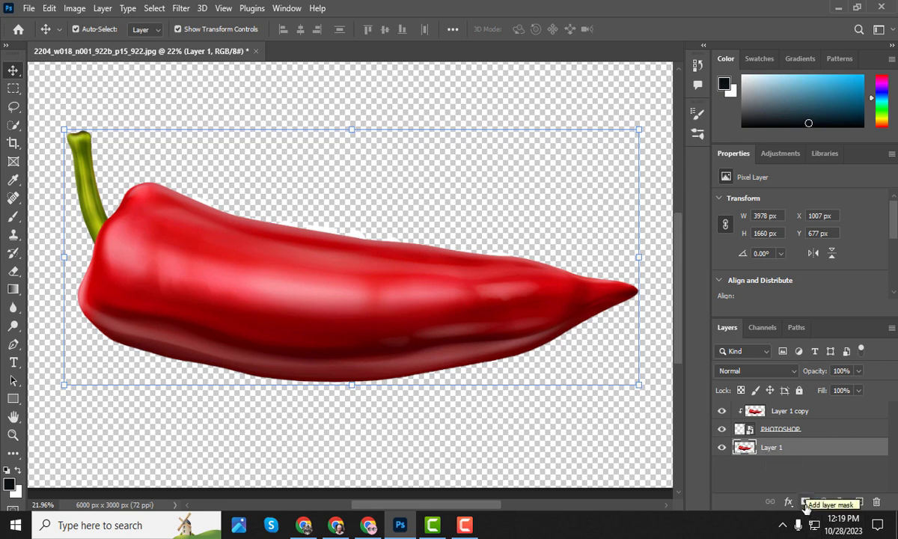
Step: Add an inverted black layer mask to Layer 1, hiding the original pepper
{"action": "left_click", "coordinate": [806, 502]}
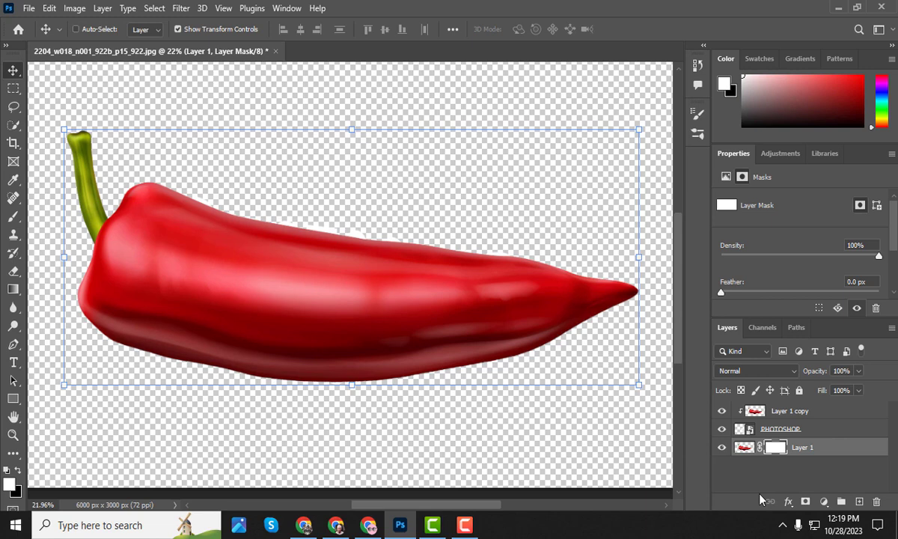
{"action": "key", "text": "ctrl+i"}
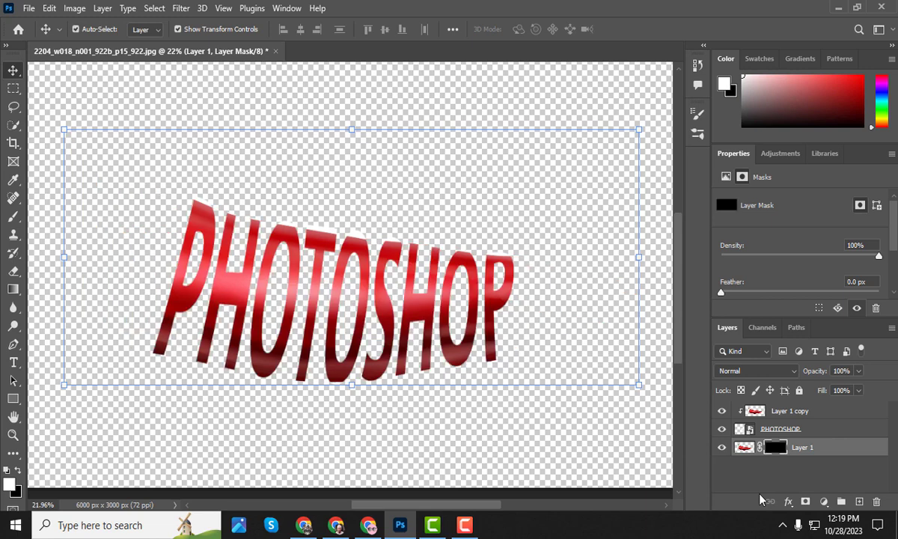
{"action": "scroll", "coordinate": [327, 262], "scroll_direction": "down", "scroll_amount": 1}
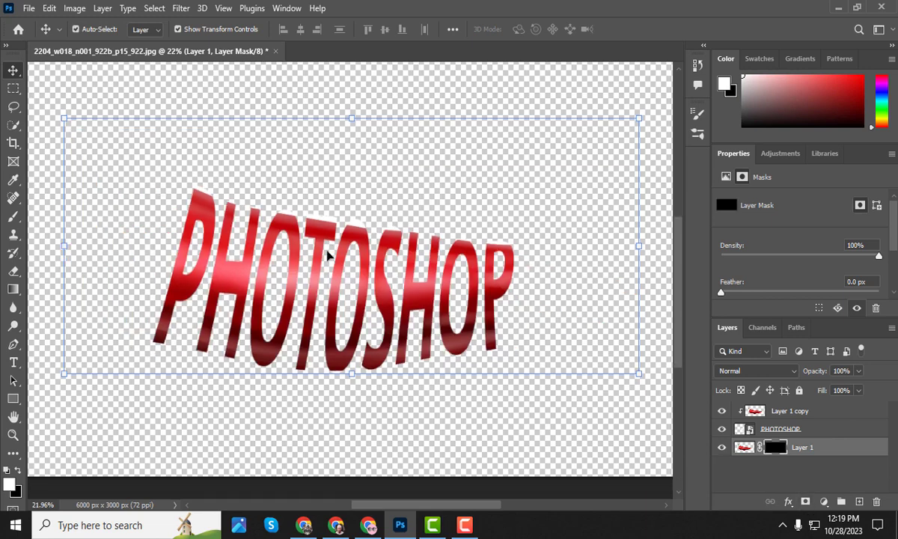
{"action": "scroll", "coordinate": [322, 255], "scroll_direction": "down", "scroll_amount": 1}
{"action": "scroll", "coordinate": [322, 259], "scroll_direction": "down", "scroll_amount": 1}
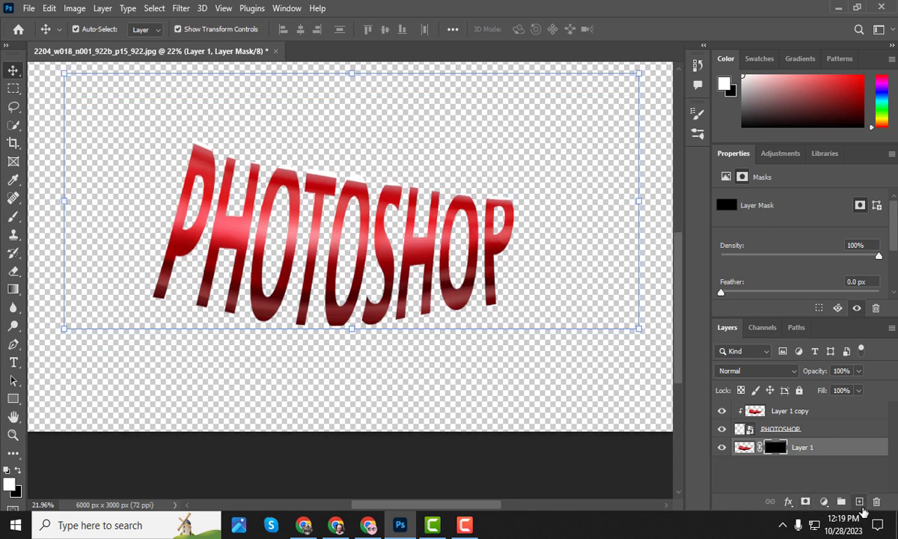
Step: Add a white-filled Layer 2 beneath Layer 1 and target Layer 1's mask
{"action": "left_click", "coordinate": [859, 501]}
{"action": "left_click_drag", "start_coordinate": [771, 447], "coordinate": [817, 475]}
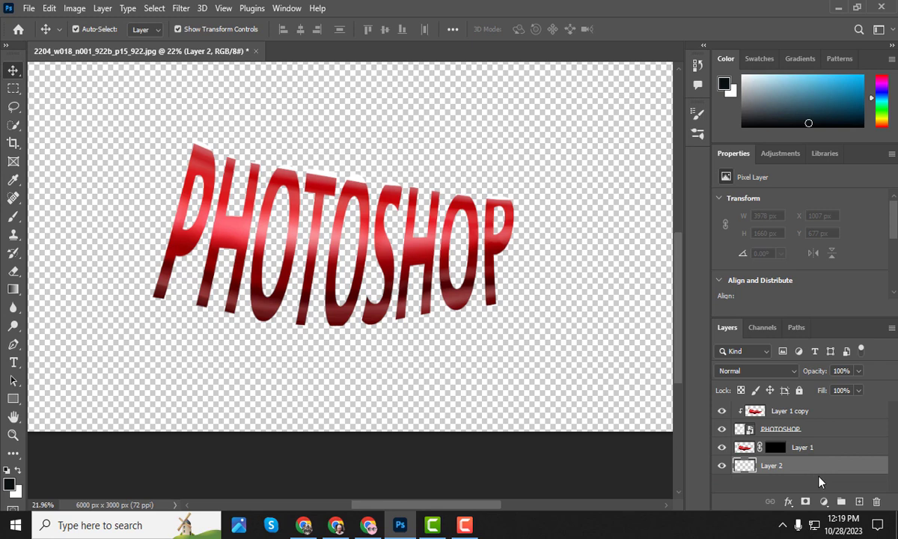
{"action": "key", "text": "ctrl+BackSpace"}
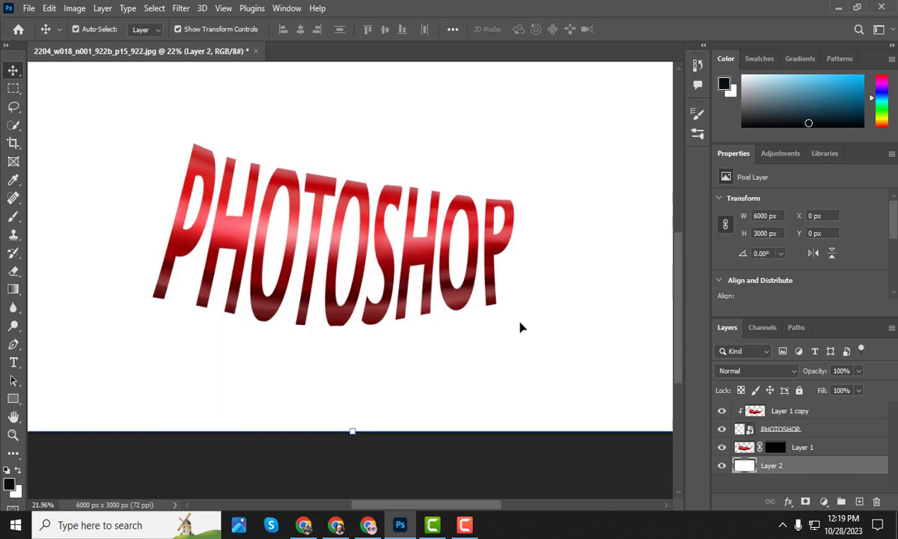
{"action": "left_click", "coordinate": [775, 448]}
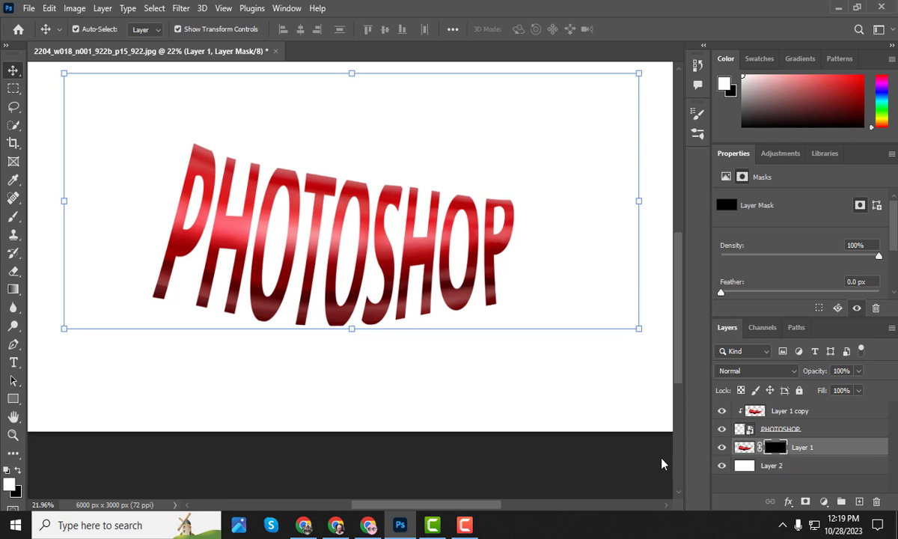
Step: Brush white on Layer 1's mask to restore the green stem and rounded left end beside the P
{"action": "left_click", "coordinate": [13, 216]}
{"action": "left_click", "coordinate": [70, 216]}
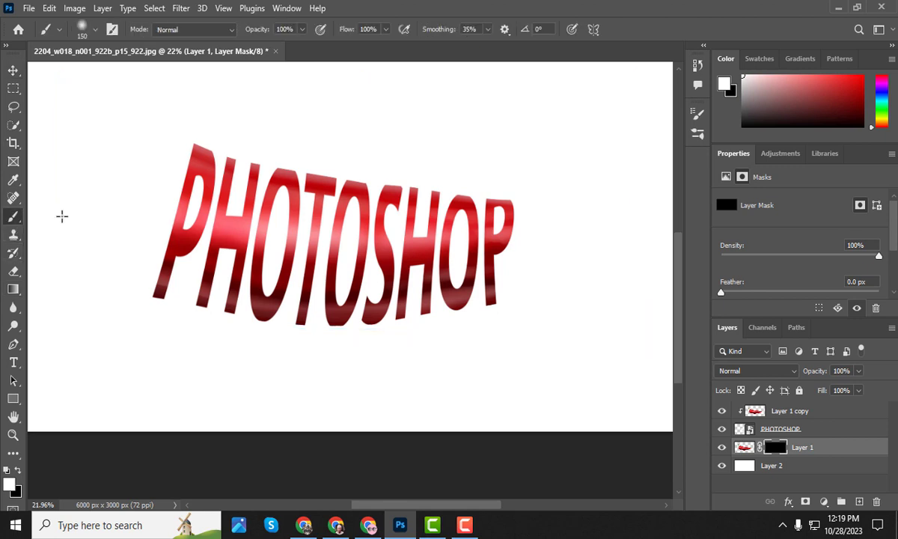
{"action": "left_click", "coordinate": [174, 163]}
{"action": "mouse_move", "coordinate": [170, 187]}
{"action": "left_mouse_down"}
{"action": "mouse_move", "coordinate": [148, 296]}
{"action": "mouse_move", "coordinate": [60, 138]}
{"action": "left_mouse_up"}
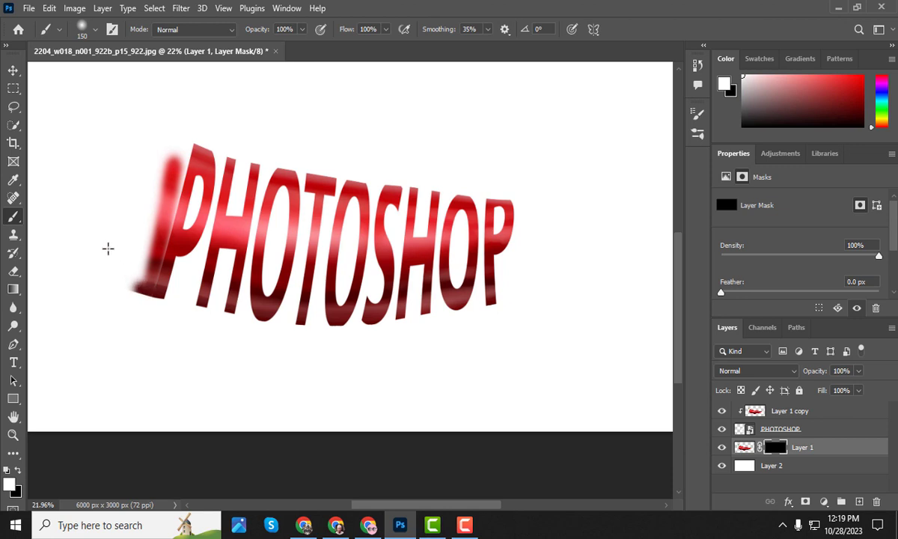
{"action": "left_click_drag", "start_coordinate": [78, 184], "coordinate": [71, 81]}
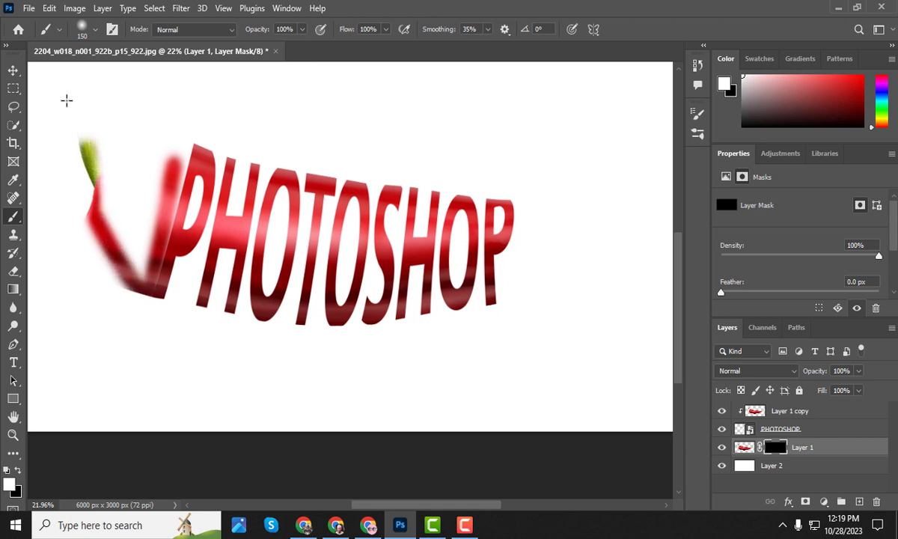
{"action": "mouse_move", "coordinate": [138, 176]}
{"action": "left_mouse_down"}
{"action": "mouse_move", "coordinate": [129, 265]}
{"action": "mouse_move", "coordinate": [125, 248]}
{"action": "mouse_move", "coordinate": [195, 142]}
{"action": "mouse_move", "coordinate": [86, 213]}
{"action": "mouse_move", "coordinate": [80, 253]}
{"action": "mouse_move", "coordinate": [112, 283]}
{"action": "mouse_move", "coordinate": [151, 292]}
{"action": "mouse_move", "coordinate": [83, 217]}
{"action": "mouse_move", "coordinate": [123, 262]}
{"action": "mouse_move", "coordinate": [154, 223]}
{"action": "left_mouse_up"}
{"action": "mouse_move", "coordinate": [148, 267]}
{"action": "left_mouse_down"}
{"action": "mouse_move", "coordinate": [135, 196]}
{"action": "mouse_move", "coordinate": [144, 152]}
{"action": "mouse_move", "coordinate": [166, 145]}
{"action": "mouse_move", "coordinate": [123, 132]}
{"action": "mouse_move", "coordinate": [146, 143]}
{"action": "mouse_move", "coordinate": [120, 163]}
{"action": "mouse_move", "coordinate": [123, 192]}
{"action": "left_mouse_up"}
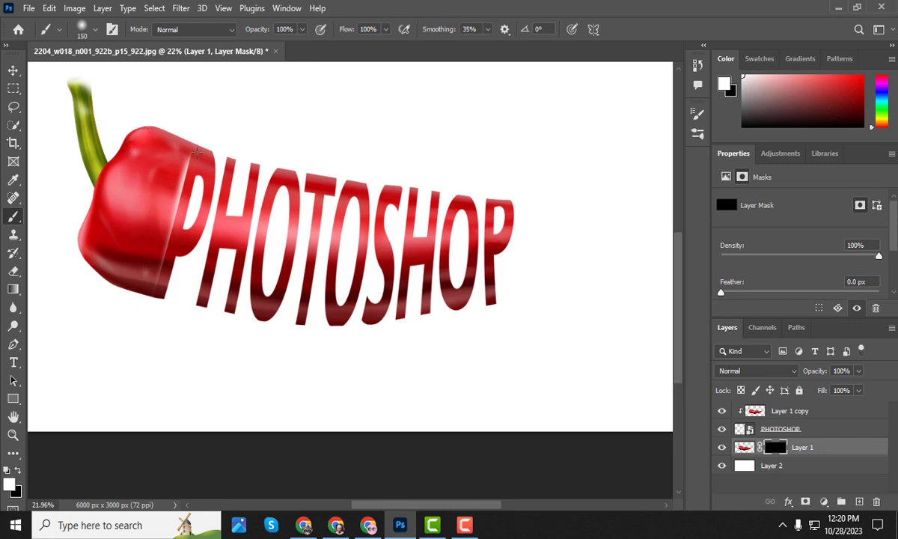
{"action": "mouse_move", "coordinate": [196, 153]}
{"action": "left_mouse_down"}
{"action": "mouse_move", "coordinate": [169, 169]}
{"action": "mouse_move", "coordinate": [154, 229]}
{"action": "mouse_move", "coordinate": [156, 285]}
{"action": "left_mouse_up"}
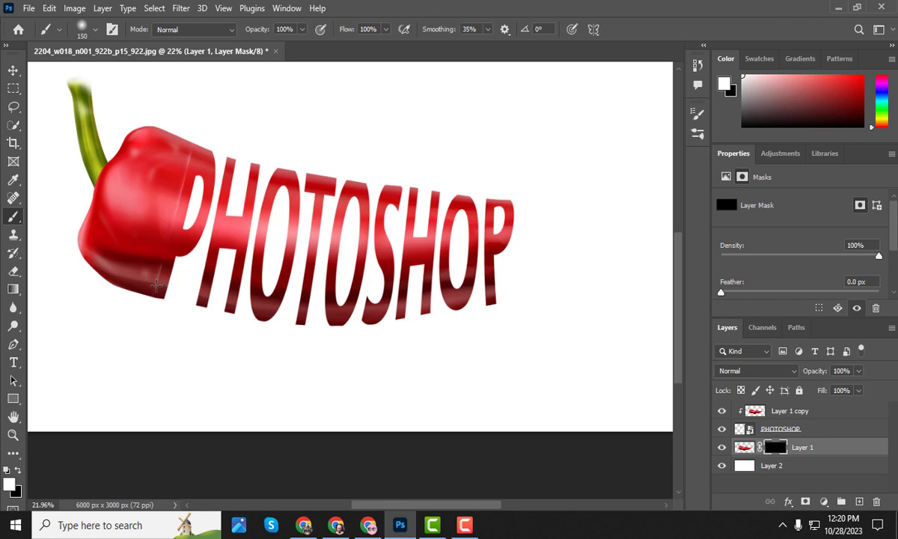
{"action": "mouse_move", "coordinate": [183, 195]}
{"action": "left_mouse_down"}
{"action": "mouse_move", "coordinate": [193, 143]}
{"action": "mouse_move", "coordinate": [168, 182]}
{"action": "mouse_move", "coordinate": [155, 253]}
{"action": "left_mouse_up"}
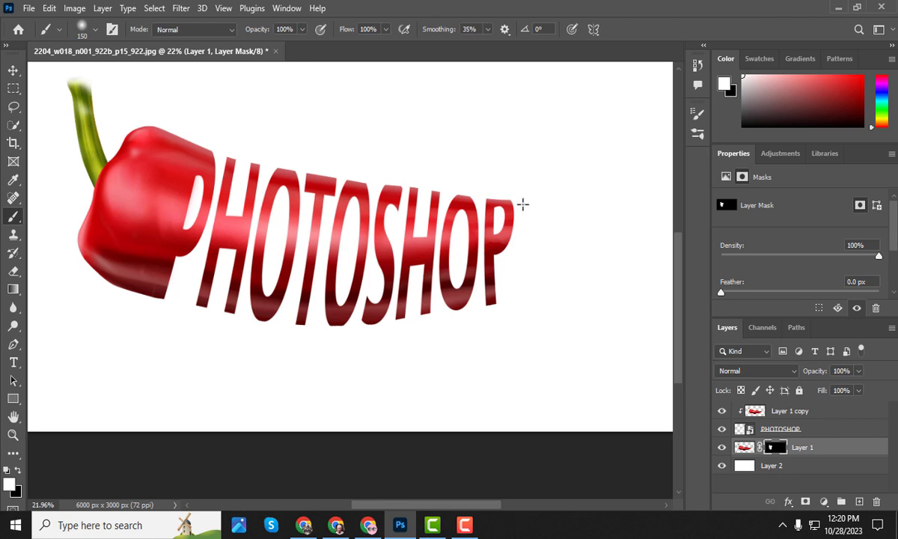
Step: Brush white on the mask to reveal the pepper's tapered tail right of the last P
{"action": "left_click_drag", "start_coordinate": [520, 202], "coordinate": [588, 254]}
{"action": "mouse_move", "coordinate": [578, 322]}
{"action": "left_mouse_down"}
{"action": "mouse_move", "coordinate": [580, 277]}
{"action": "mouse_move", "coordinate": [563, 263]}
{"action": "mouse_move", "coordinate": [630, 213]}
{"action": "mouse_move", "coordinate": [603, 223]}
{"action": "mouse_move", "coordinate": [607, 254]}
{"action": "mouse_move", "coordinate": [645, 230]}
{"action": "mouse_move", "coordinate": [606, 242]}
{"action": "mouse_move", "coordinate": [509, 200]}
{"action": "mouse_move", "coordinate": [536, 267]}
{"action": "mouse_move", "coordinate": [517, 224]}
{"action": "mouse_move", "coordinate": [527, 201]}
{"action": "mouse_move", "coordinate": [541, 281]}
{"action": "mouse_move", "coordinate": [588, 245]}
{"action": "mouse_move", "coordinate": [528, 258]}
{"action": "mouse_move", "coordinate": [497, 301]}
{"action": "mouse_move", "coordinate": [557, 275]}
{"action": "mouse_move", "coordinate": [524, 262]}
{"action": "mouse_move", "coordinate": [464, 277]}
{"action": "mouse_move", "coordinate": [501, 235]}
{"action": "mouse_move", "coordinate": [525, 256]}
{"action": "mouse_move", "coordinate": [463, 241]}
{"action": "mouse_move", "coordinate": [460, 251]}
{"action": "mouse_move", "coordinate": [496, 301]}
{"action": "mouse_move", "coordinate": [491, 273]}
{"action": "mouse_move", "coordinate": [512, 249]}
{"action": "mouse_move", "coordinate": [512, 210]}
{"action": "mouse_move", "coordinate": [472, 206]}
{"action": "mouse_move", "coordinate": [479, 233]}
{"action": "mouse_move", "coordinate": [500, 225]}
{"action": "left_mouse_up"}
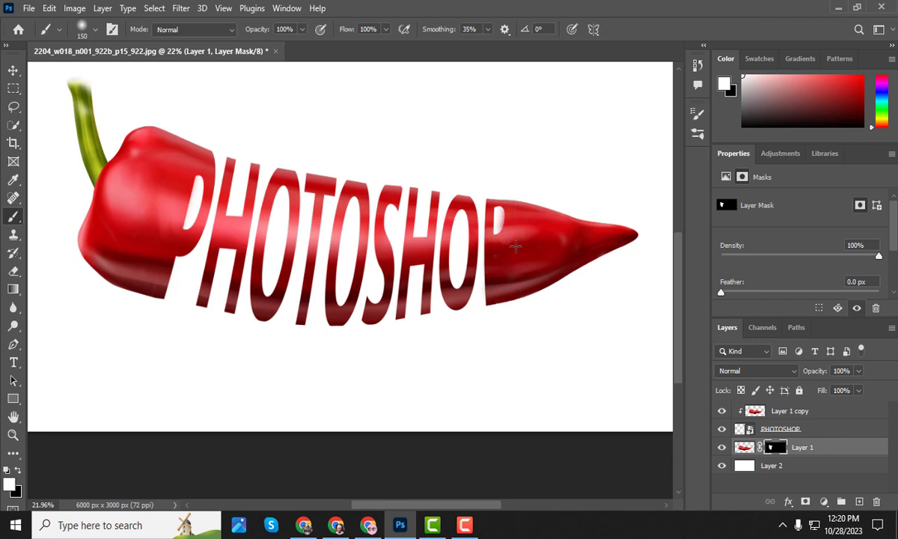